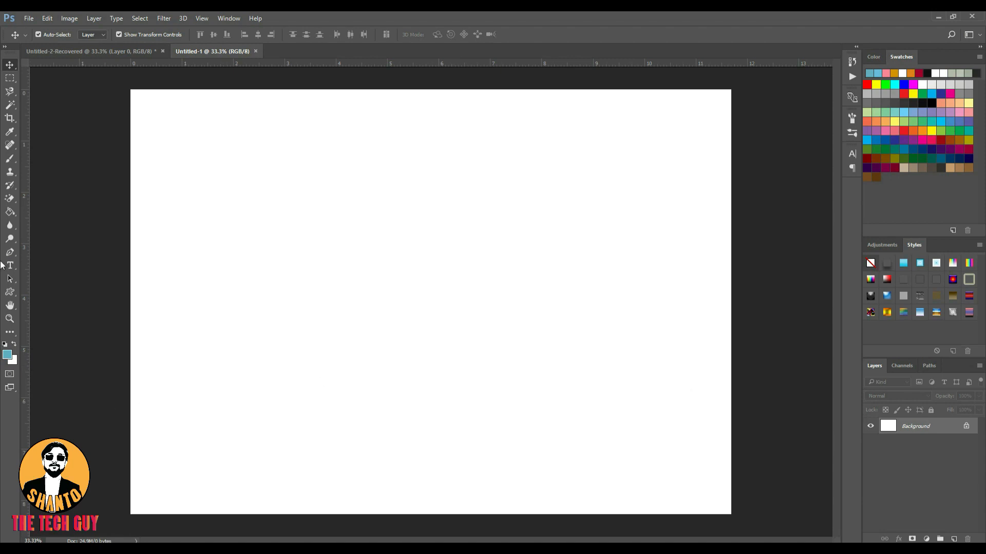
# Step: Add a point text layer reading "BIKE" on the blank canvas
pyautogui.click(10, 265)
pyautogui.click(361, 265)
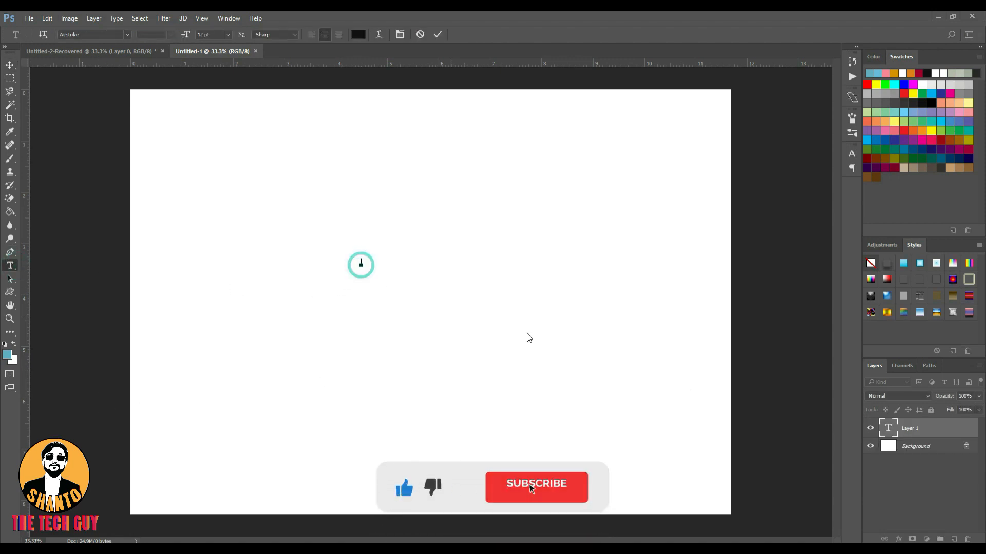
pyautogui.write('BIKE')
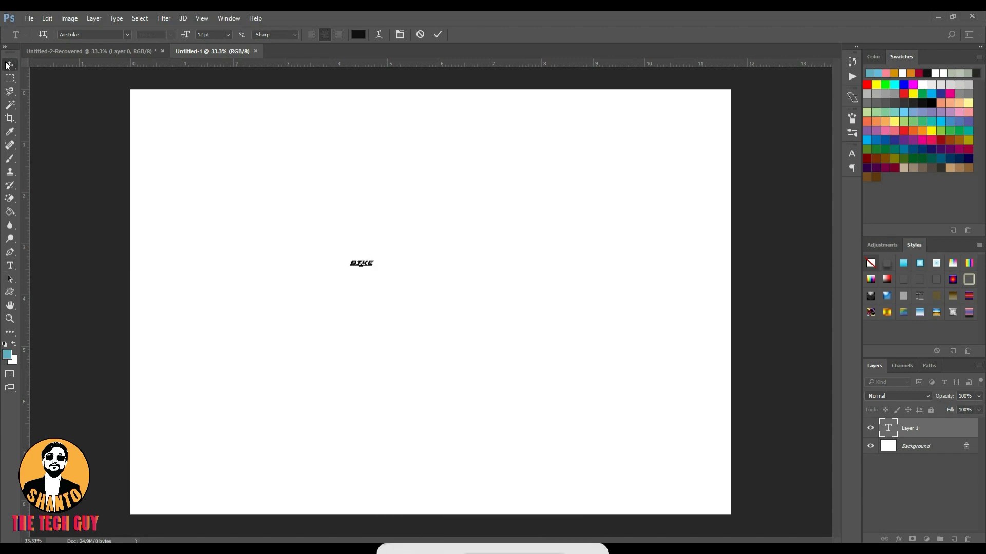
# Step: Scale the BIKE text to about 2410% wide and 2714% high, nearly filling the canvas width, and centre it on the canvas
pyautogui.click(9, 65)
pyautogui.hotkey('ctrl', 't')
pyautogui.moveTo(375, 265); pyautogui.dragTo(722, 380)
pyautogui.moveTo(351, 258); pyautogui.dragTo(145, 177)
pyautogui.moveTo(432, 375); pyautogui.dragTo(432, 405)
pyautogui.moveTo(468, 309)
pyautogui.mouseDown()
pyautogui.moveTo(466, 298)
pyautogui.moveTo(467, 315)
pyautogui.mouseUp()
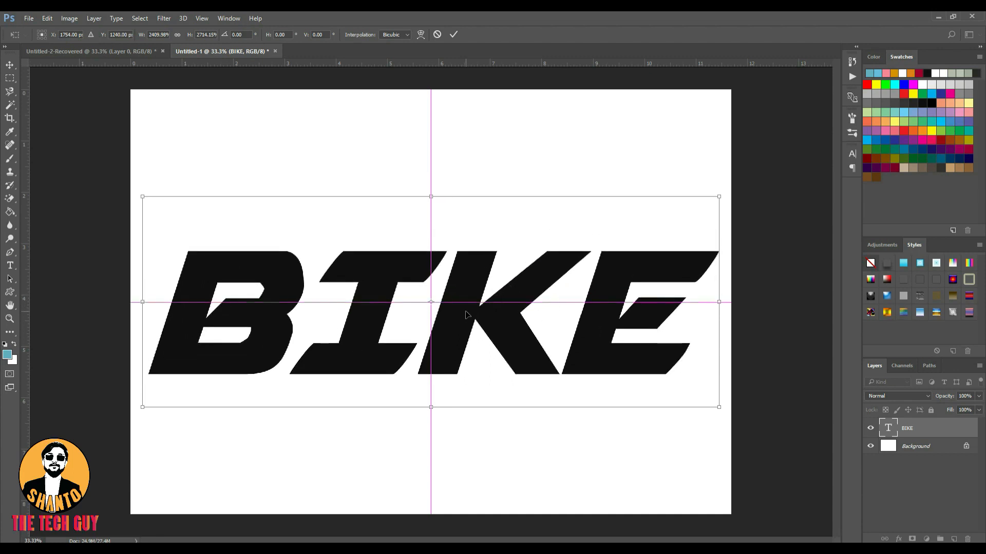
pyautogui.press('Return')
pyautogui.click(471, 127)
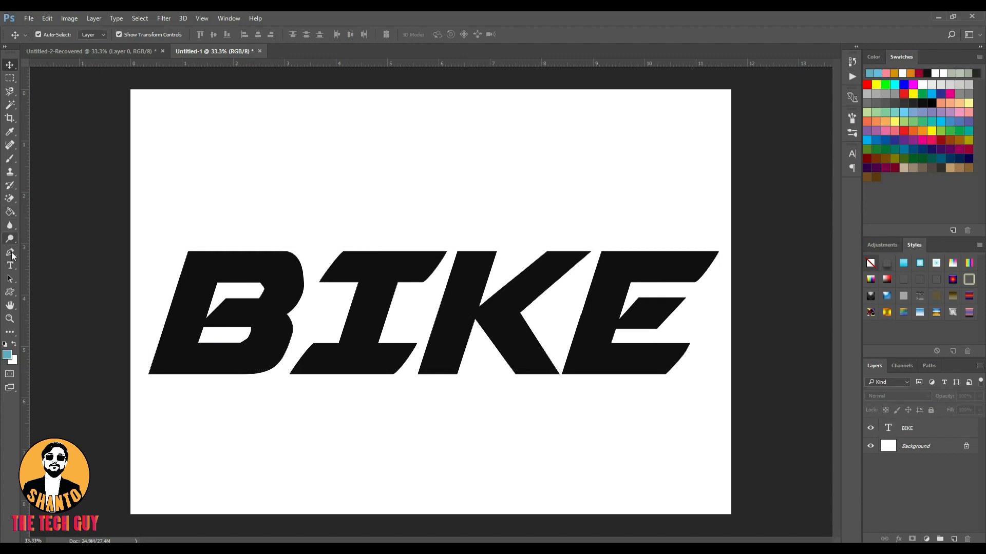
# Step: Set the font of the whole BIKE text to Airstrike Regular
pyautogui.click(10, 265)
pyautogui.doubleClick(363, 301)
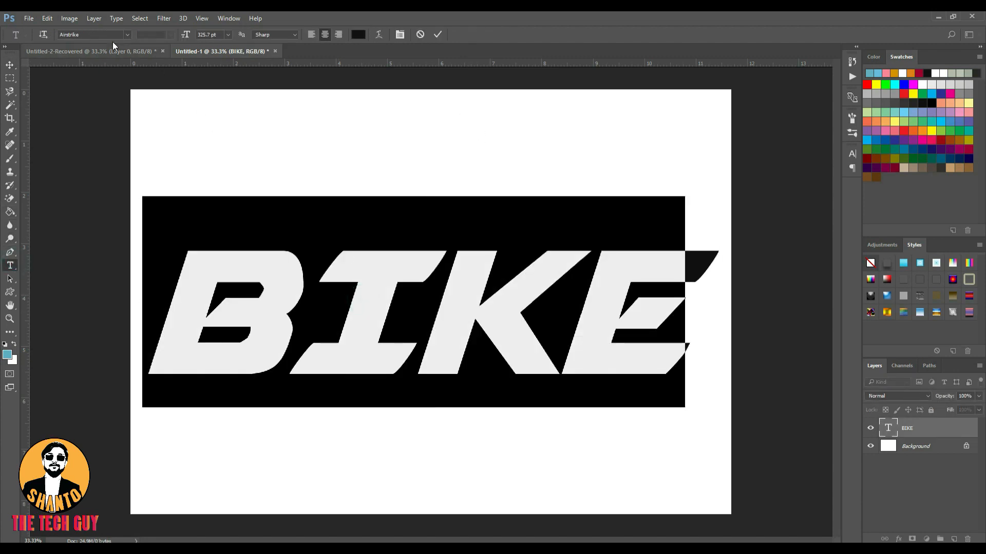
pyautogui.click(107, 39)
pyautogui.write('AIR')
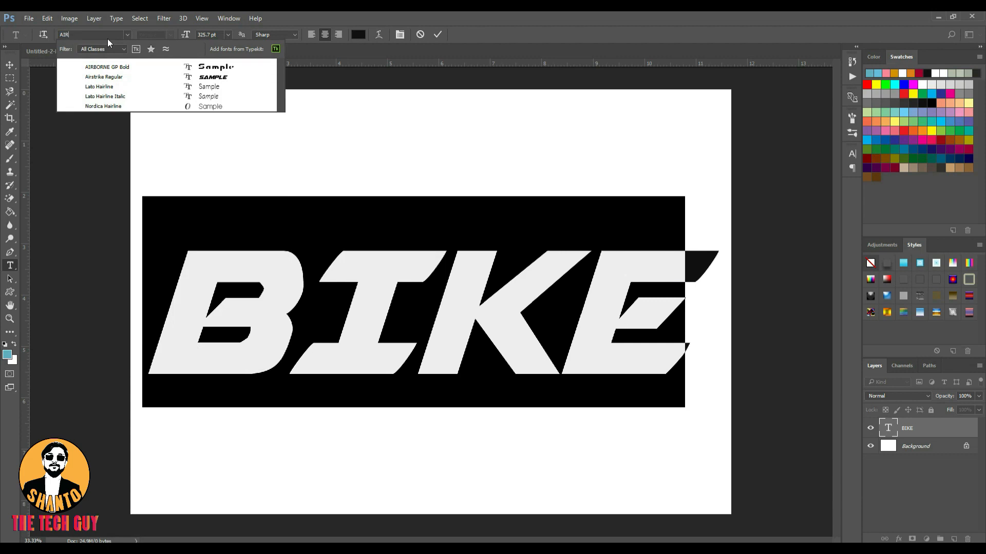
pyautogui.press('Down')
pyautogui.press('Down')
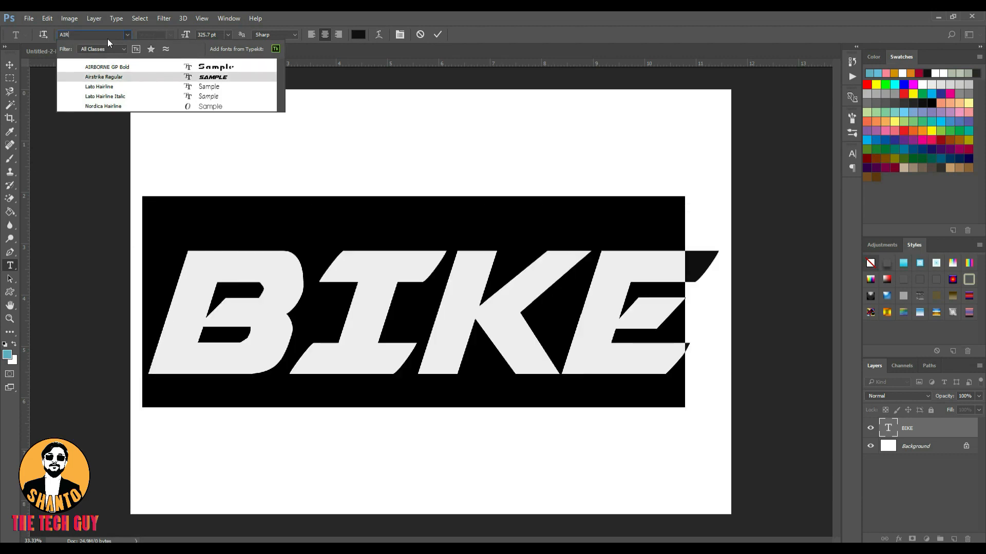
pyautogui.press('Return')
pyautogui.click(10, 65)
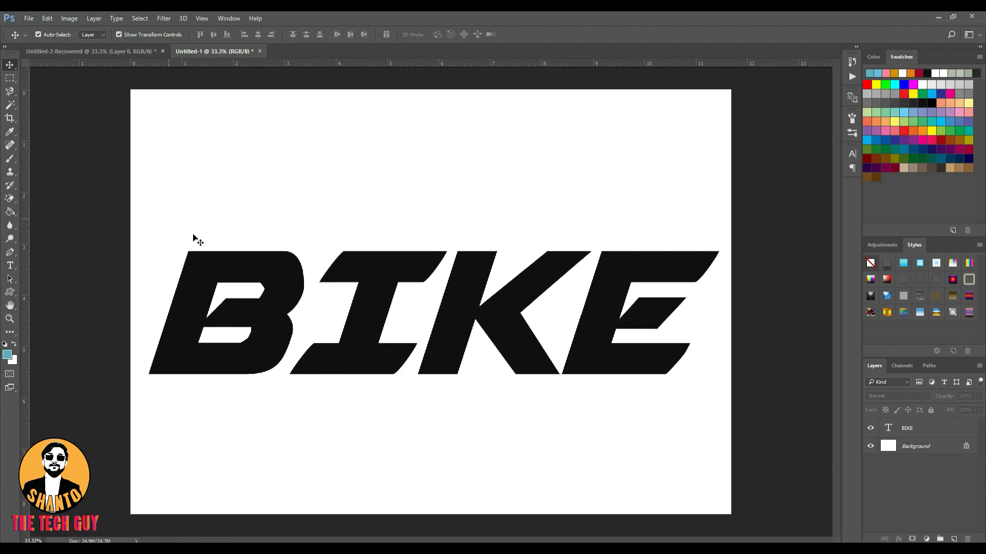
# Step: Convert the BIKE text layer to a shape layer
pyautogui.click(286, 280)
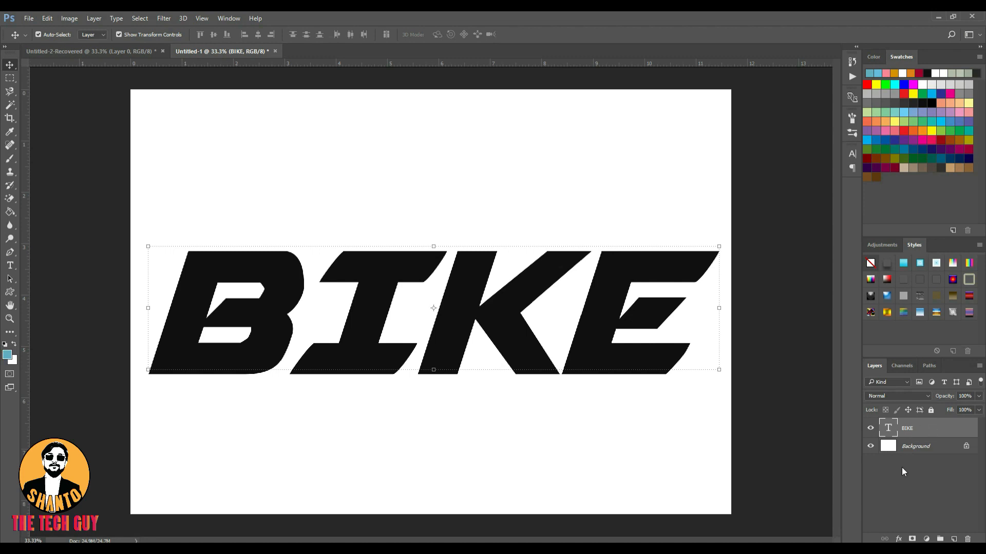
pyautogui.rightClick(952, 433)
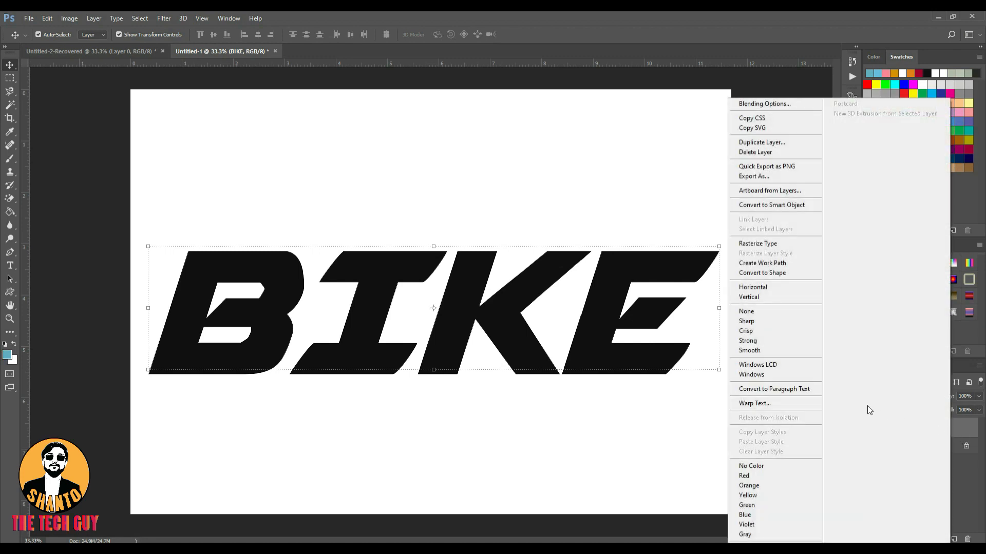
pyautogui.click(798, 273)
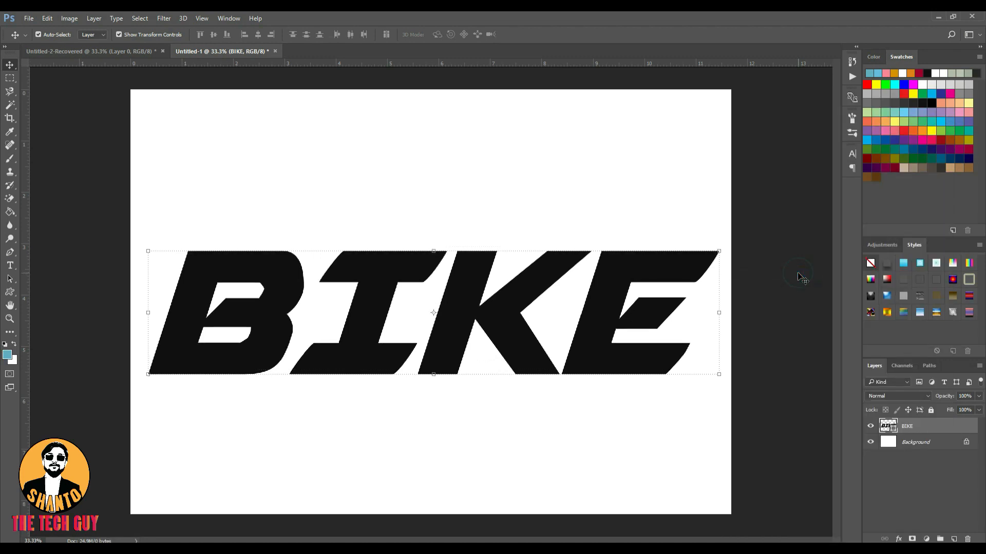
pyautogui.click(792, 278)
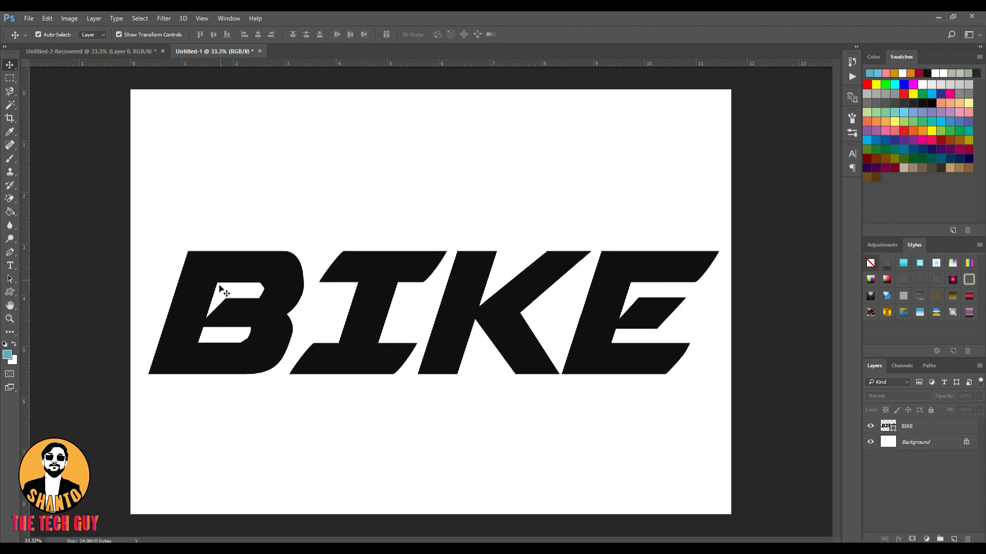
# Step: Duplicate the BIKE shape layer three times
pyautogui.click(923, 430)
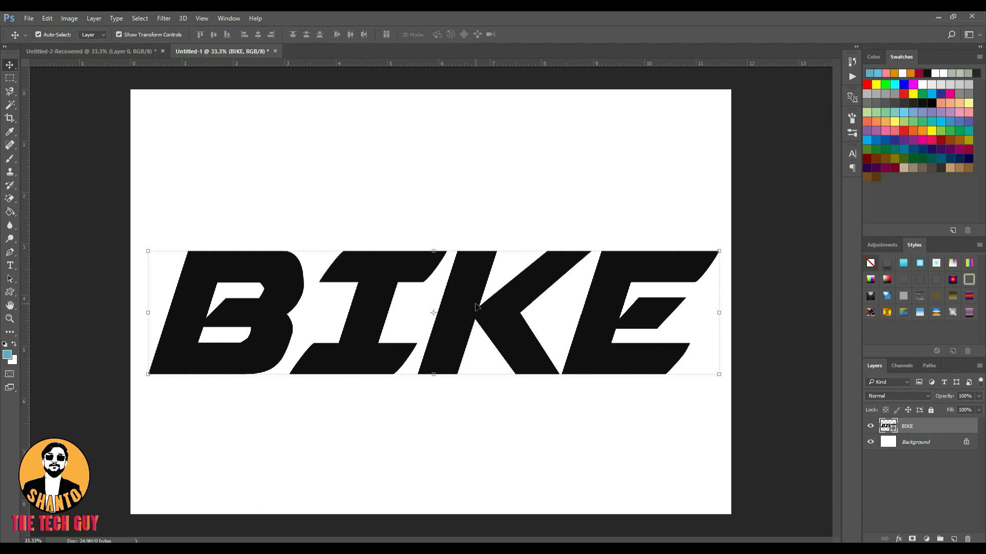
pyautogui.press('ctrl')
pyautogui.hotkey('ctrl', 'j')
pyautogui.hotkey('ctrl', 'j')
pyautogui.hotkey('ctrl', 'j')
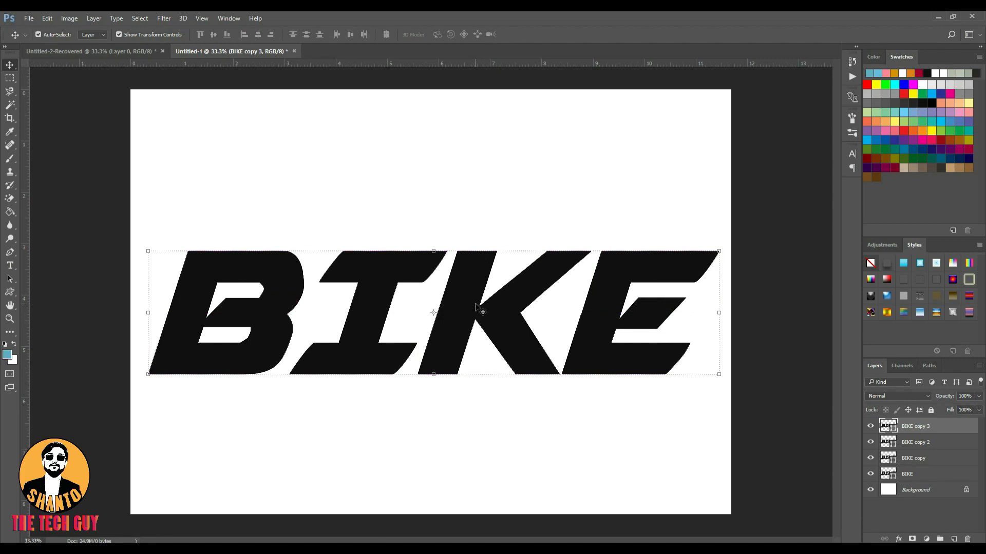
# Step: Hide the three BIKE copies and delete the I, K and E paths from the original BIKE layer, keeping only the B
pyautogui.click(918, 478)
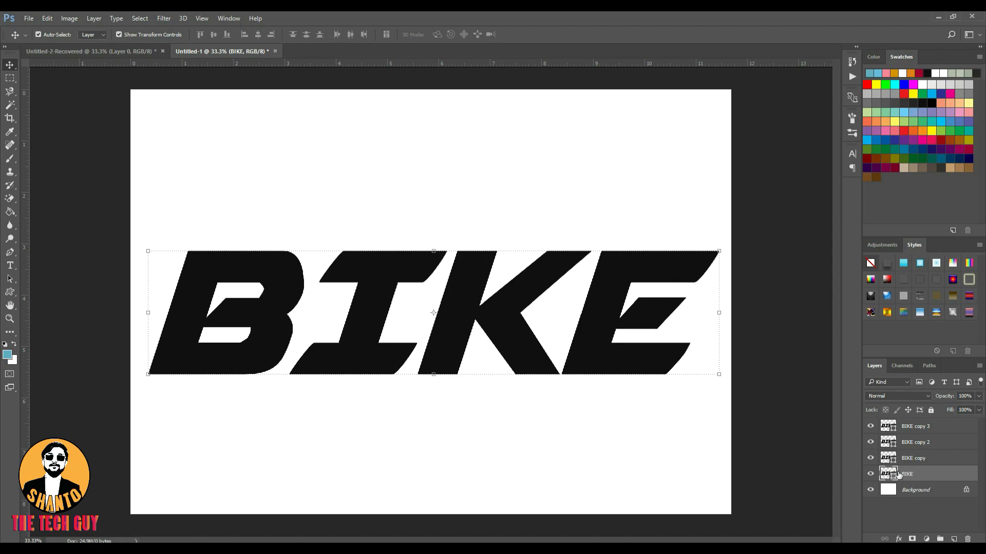
pyautogui.moveTo(870, 458); pyautogui.dragTo(871, 427)
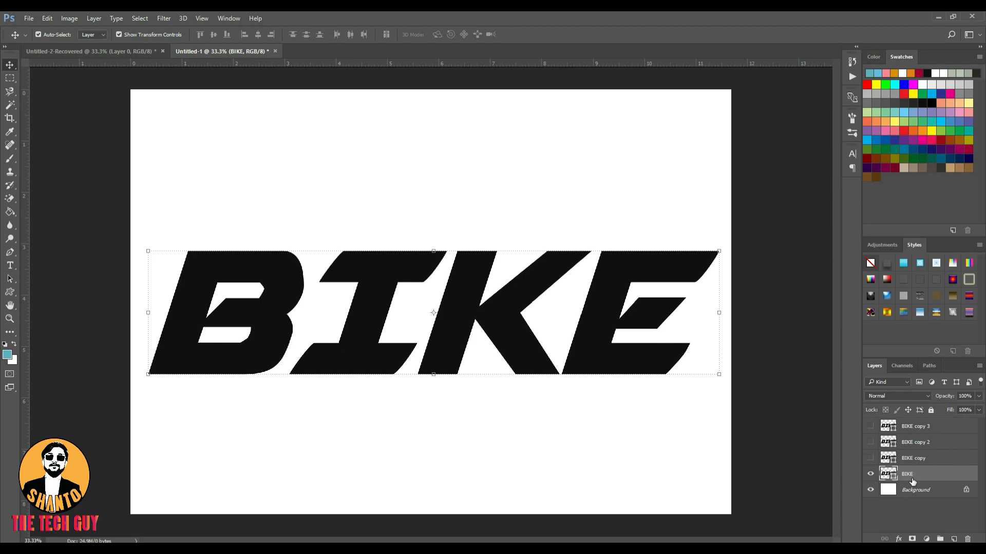
pyautogui.click(10, 279)
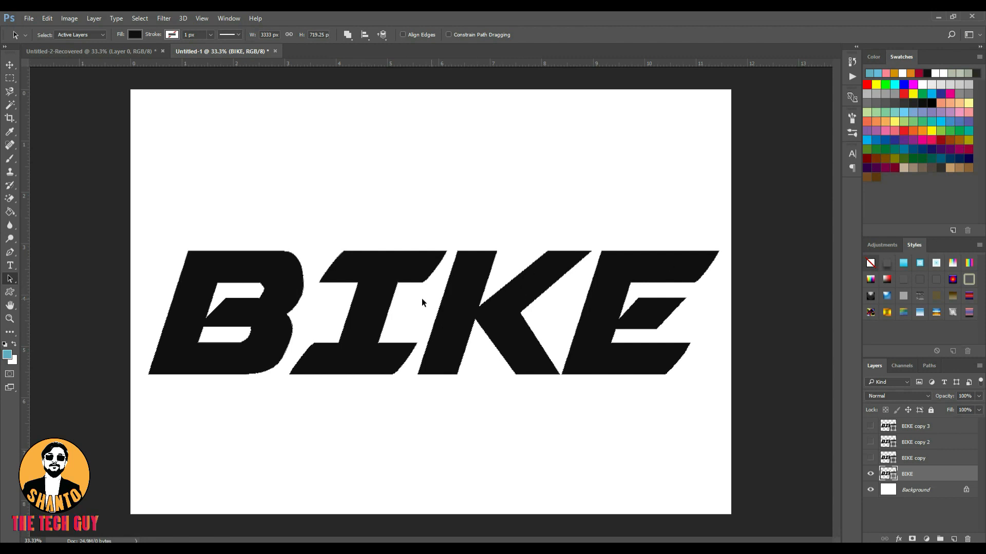
pyautogui.click(382, 288)
pyautogui.press('Delete')
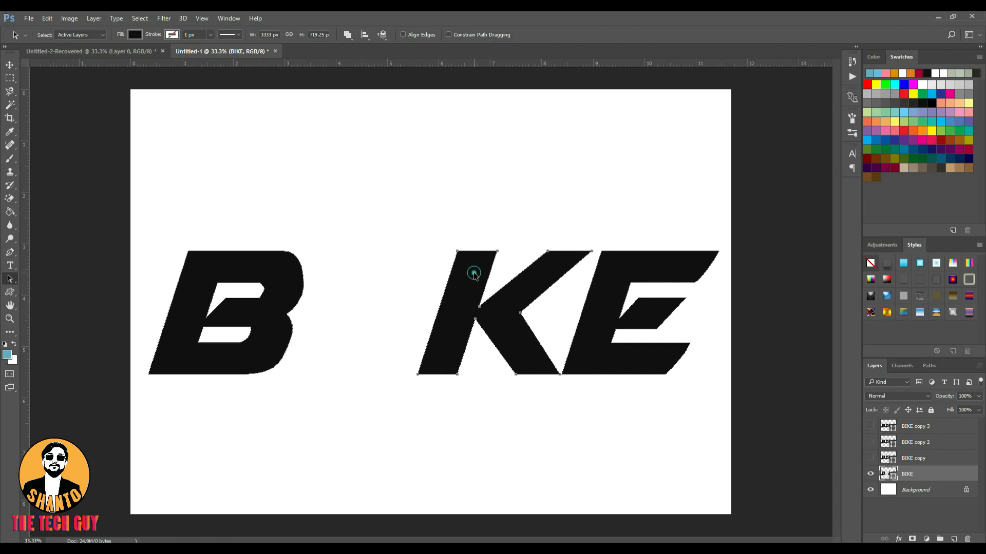
pyautogui.press('Delete')
pyautogui.click(619, 264)
pyautogui.press('Delete')
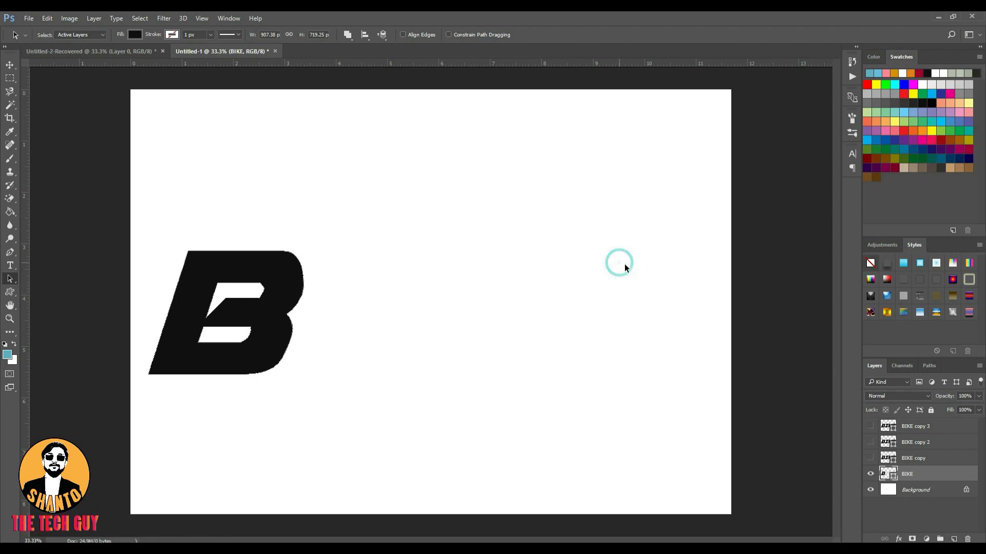
# Step: Show the BIKE copy layer and delete its B, K and E paths, keeping only the I
pyautogui.click(871, 459)
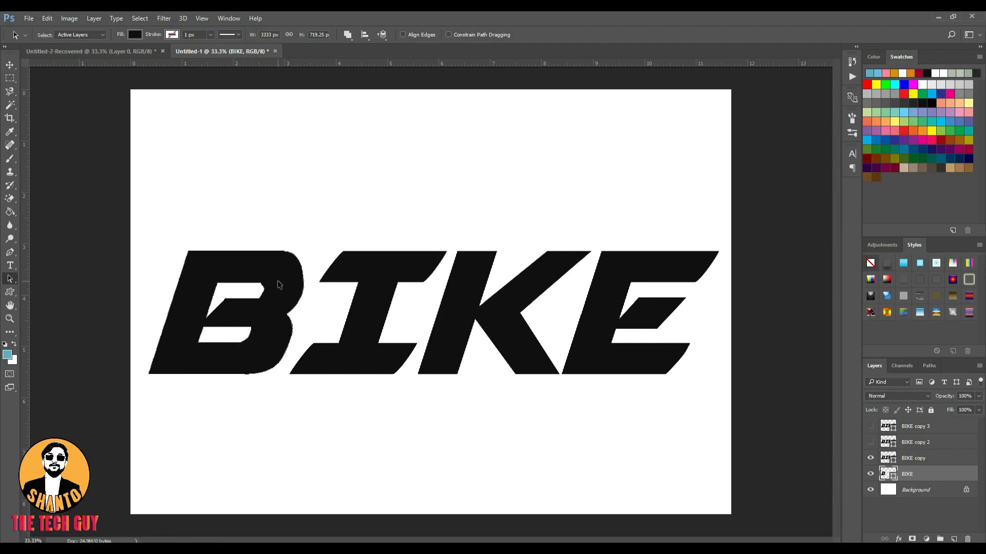
pyautogui.click(921, 457)
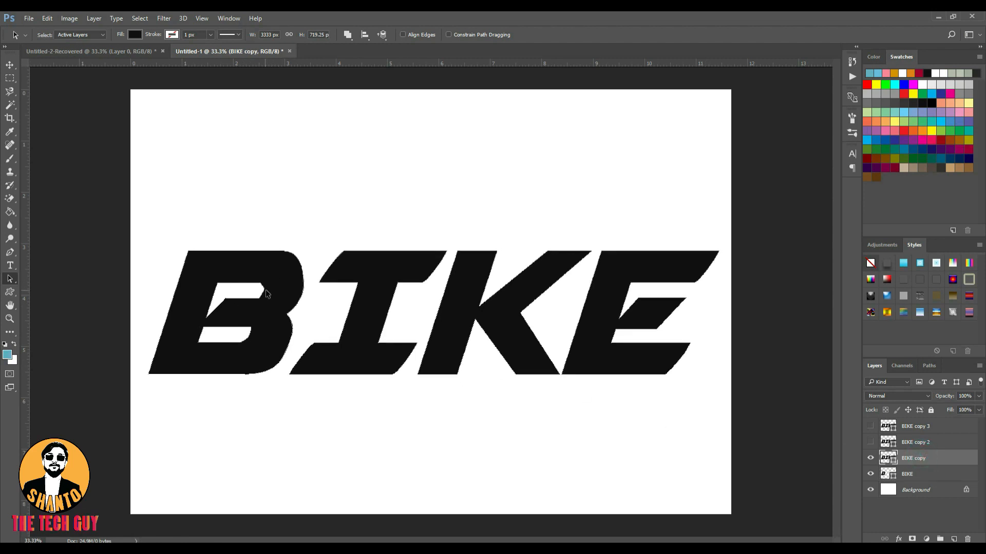
pyautogui.click(476, 282)
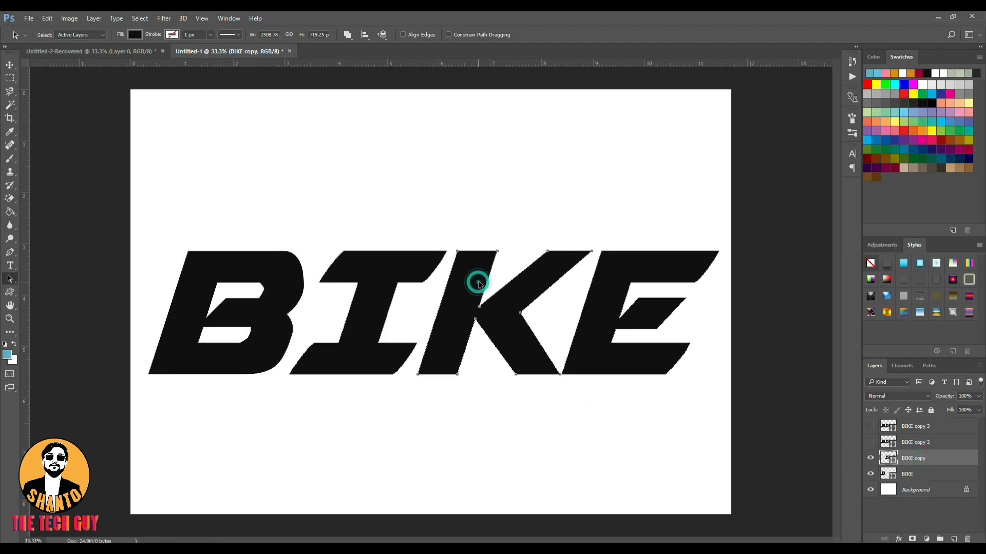
pyautogui.press('Delete')
pyautogui.click(637, 267)
pyautogui.press('Delete')
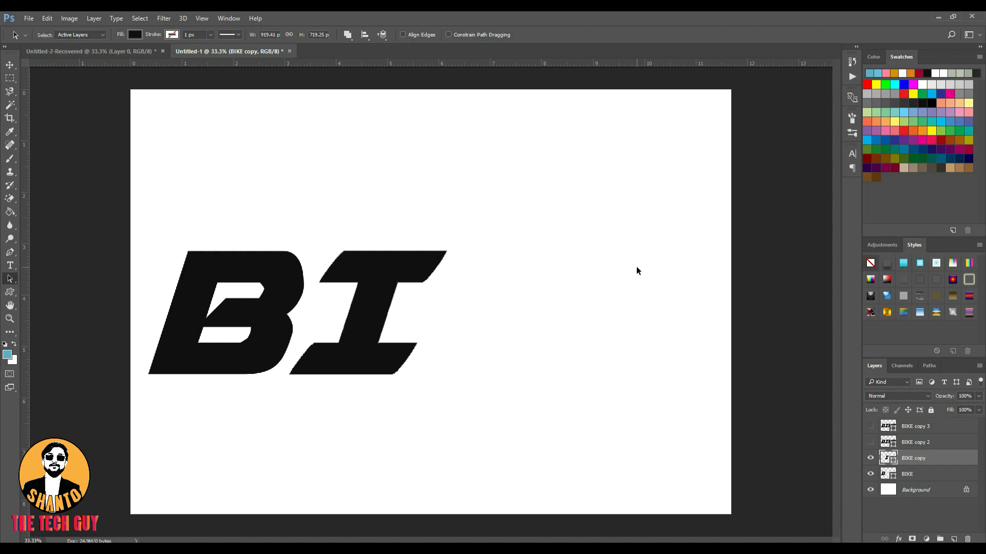
# Step: Show the BIKE copy 2 layer and delete its B, I and E paths, keeping only the K
pyautogui.click(871, 442)
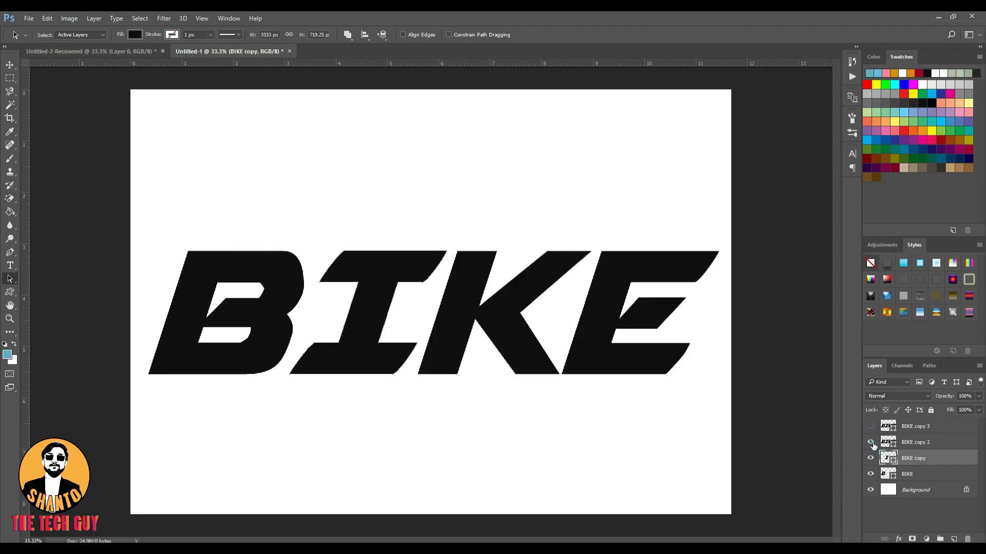
pyautogui.click(906, 442)
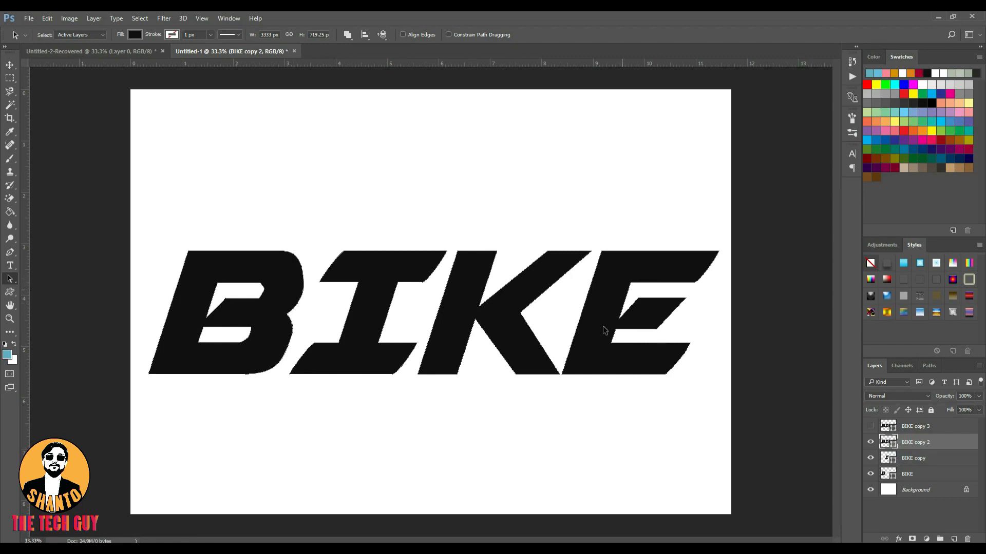
pyautogui.press('Delete')
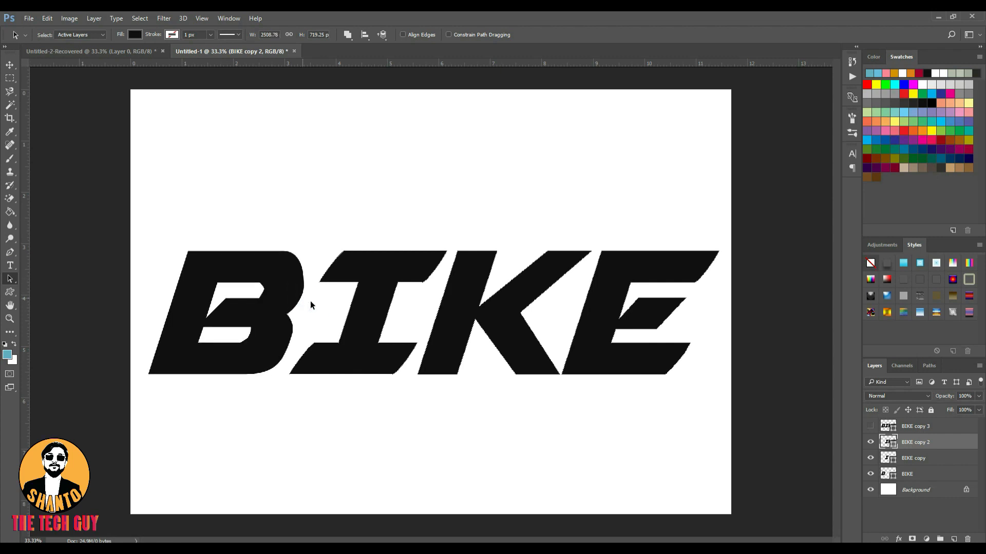
pyautogui.click(374, 276)
pyautogui.press('Delete')
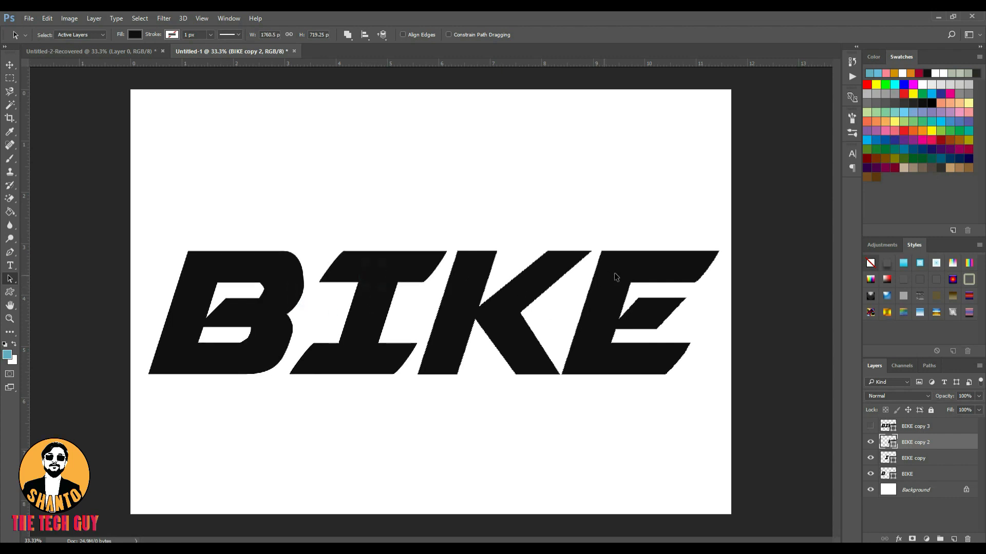
pyautogui.press('Delete')
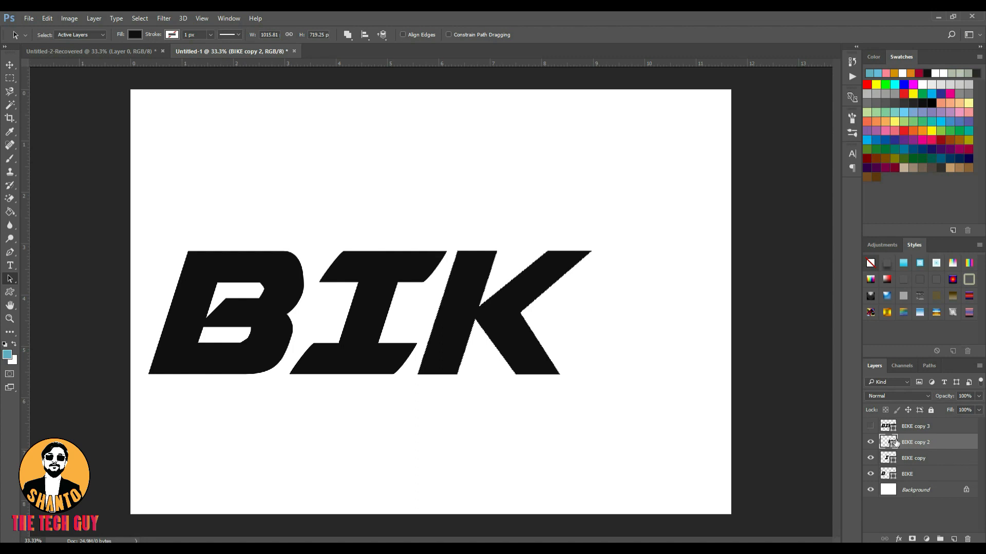
# Step: Show the BIKE copy 3 layer and delete its B, I and K paths, keeping only the E
pyautogui.click(869, 428)
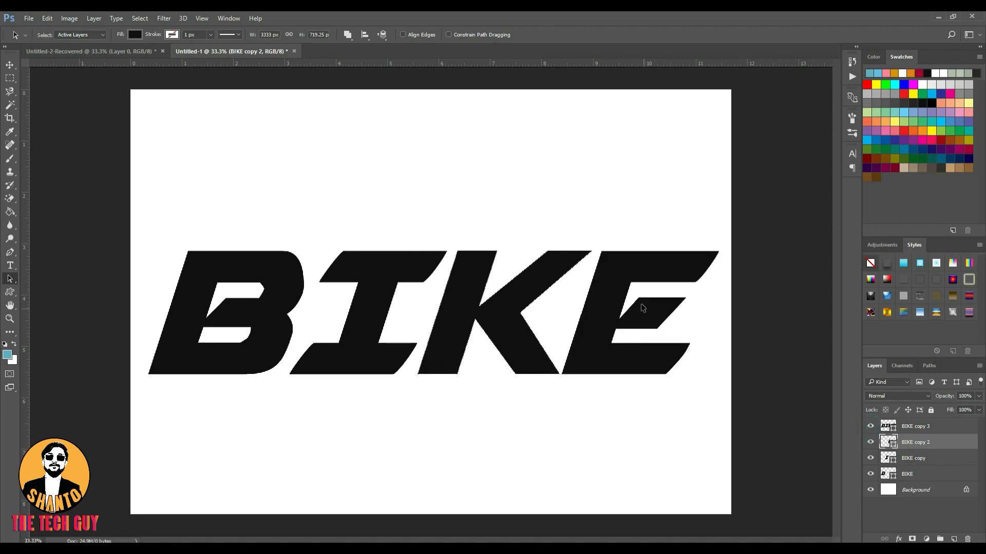
pyautogui.click(286, 292)
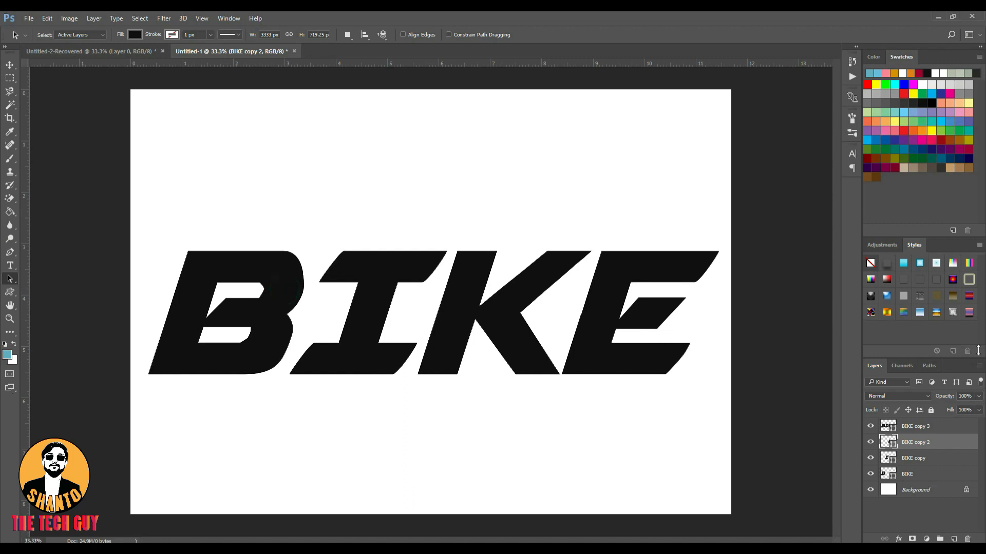
pyautogui.click(918, 428)
pyautogui.click(368, 275)
pyautogui.click(470, 270)
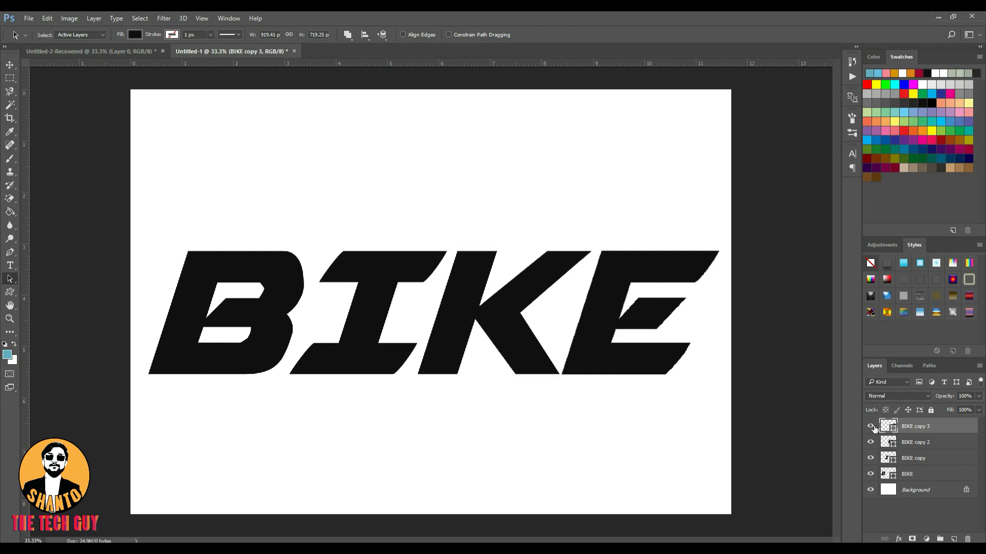
# Step: Check the four letter layers by hiding them one by one and showing them again
pyautogui.click(871, 426)
pyautogui.click(871, 442)
pyautogui.click(871, 458)
pyautogui.click(871, 474)
pyautogui.click(871, 427)
pyautogui.click(871, 442)
pyautogui.click(871, 458)
pyautogui.click(871, 474)
# Step: Open the motorcycle photo ktm-duke-250-2022-640.jpg in its own floating window
pyautogui.click(29, 18)
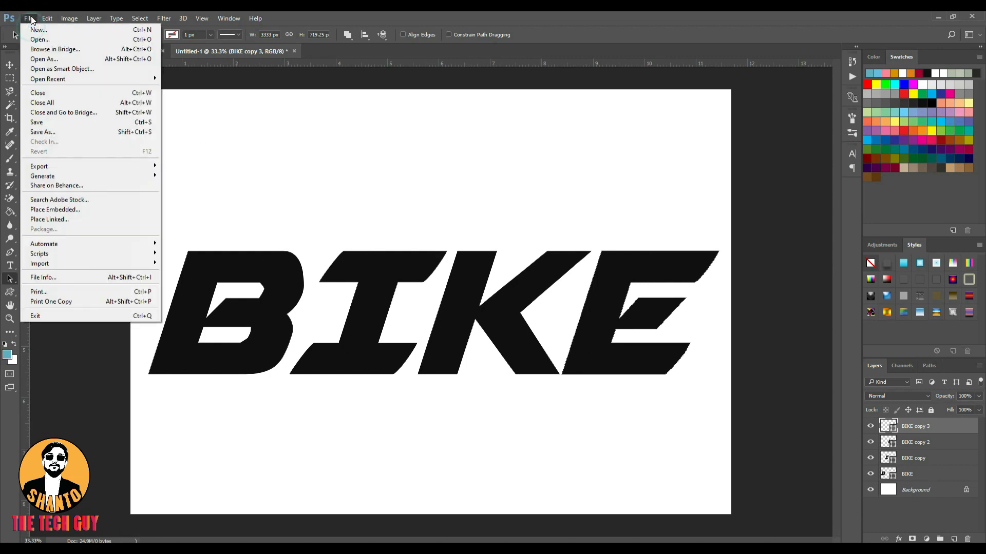
pyautogui.click(49, 40)
pyautogui.click(348, 100)
pyautogui.click(466, 460)
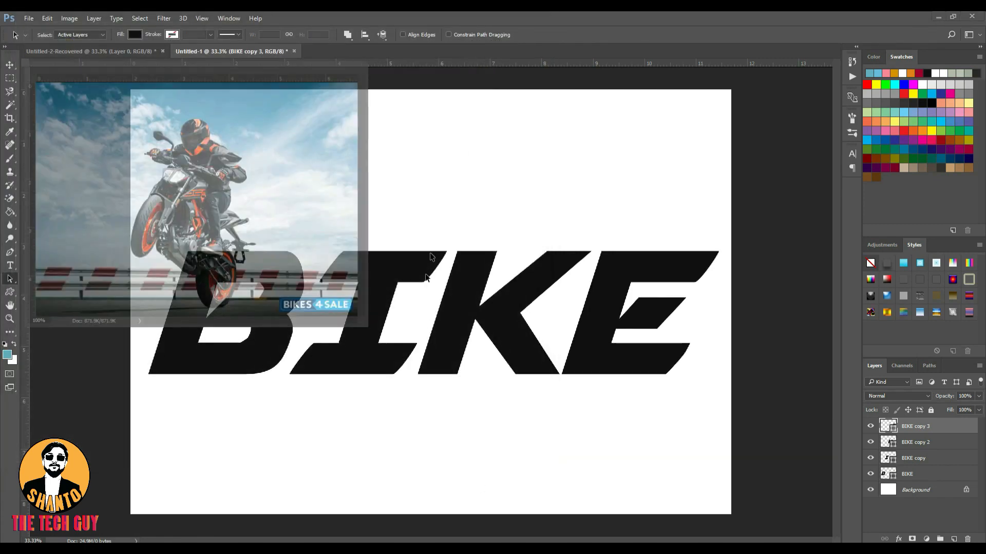
pyautogui.moveTo(224, 133); pyautogui.dragTo(214, 154)
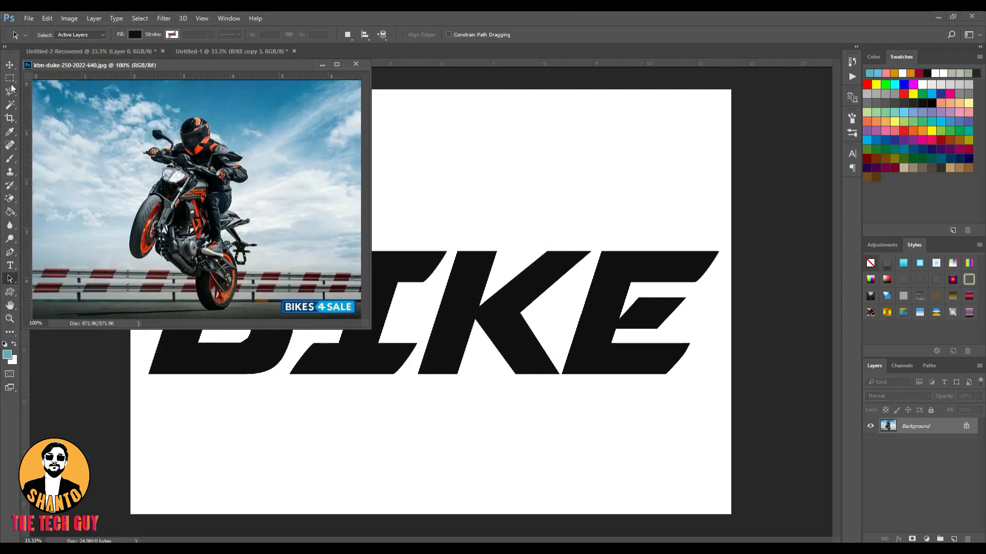
# Step: Copy the motorcycle photo into the BIKE document as a new layer and close the source image
pyautogui.click(10, 66)
pyautogui.moveTo(146, 152); pyautogui.dragTo(283, 370)
pyautogui.click(354, 64)
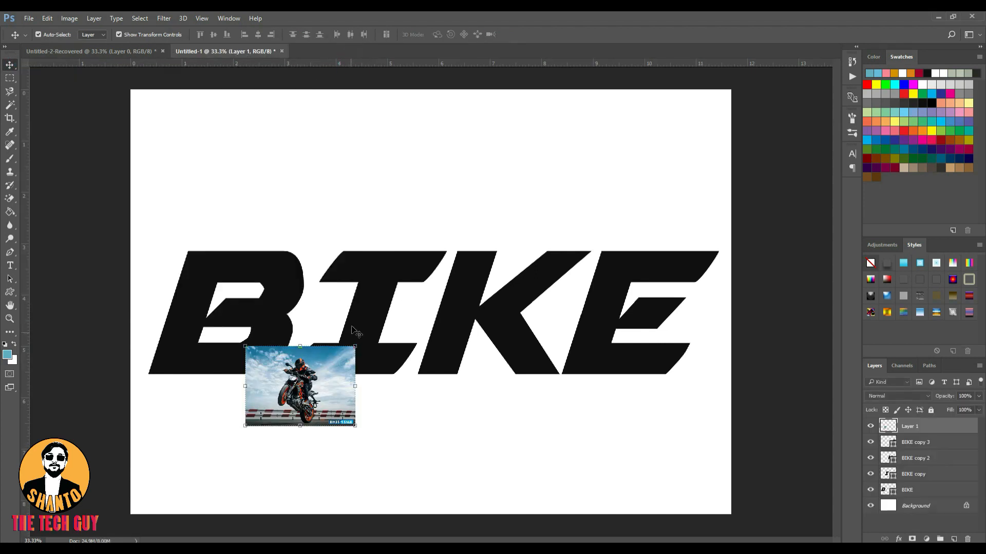
# Step: Enlarge the KTM motorcycle photo to about 205% and position it over the letter B
pyautogui.moveTo(355, 346); pyautogui.dragTo(470, 262)
pyautogui.moveTo(378, 311); pyautogui.dragTo(249, 293)
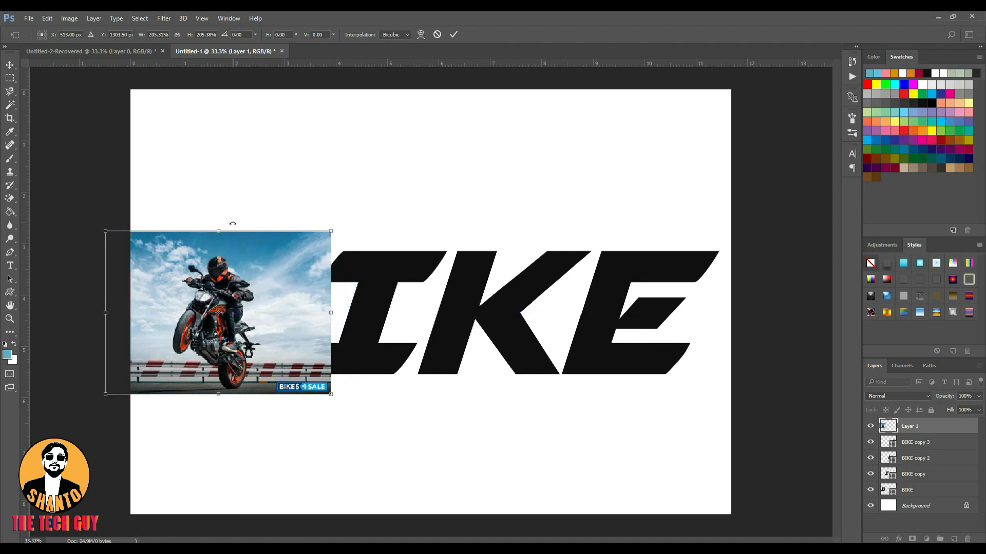
pyautogui.press('Return')
pyautogui.click(229, 194)
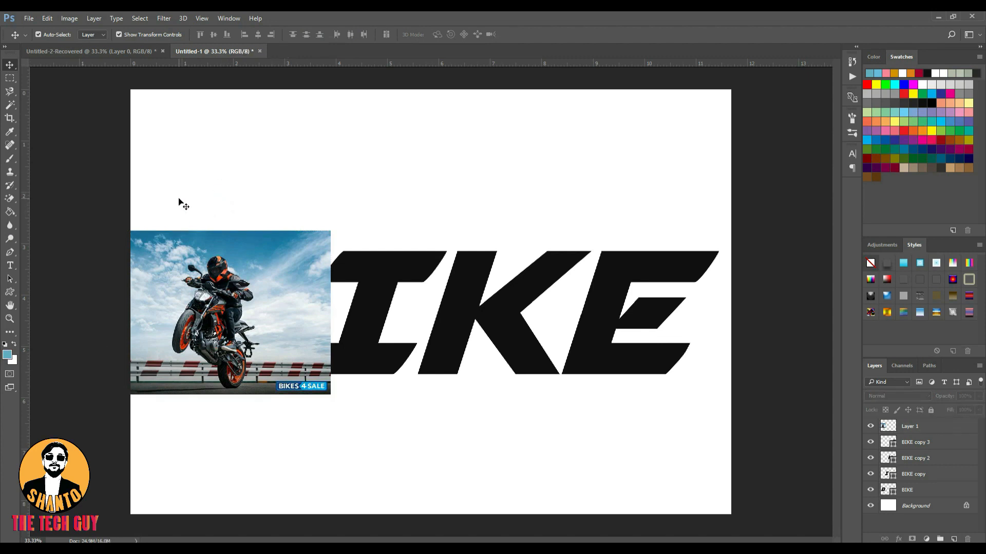
# Step: Move Layer 1 directly above the BIKE layer and create a clipping mask so the photo fills the B
pyautogui.moveTo(897, 489)
pyautogui.mouseDown()
pyautogui.moveTo(906, 450)
pyautogui.moveTo(920, 484)
pyautogui.mouseUp()
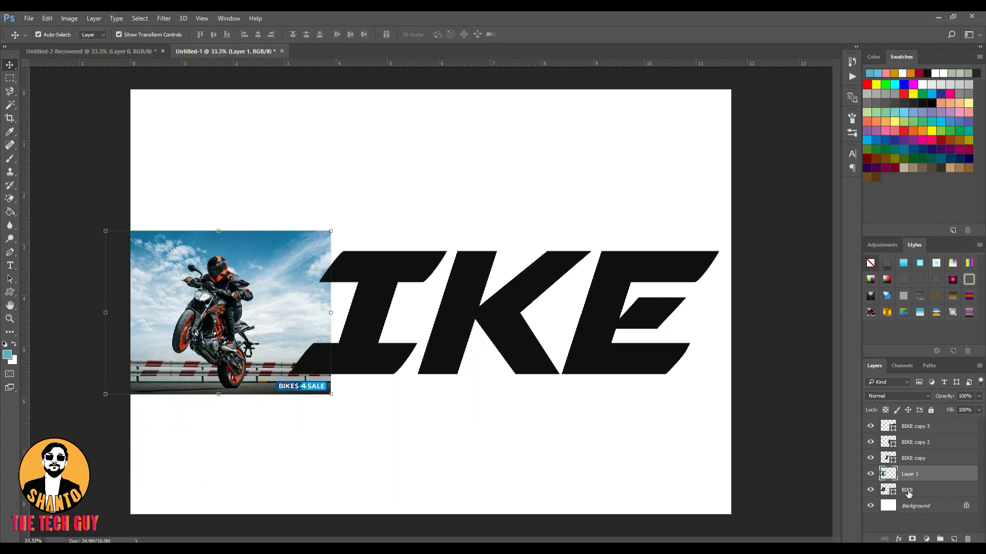
pyautogui.rightClick(929, 477)
pyautogui.click(940, 476)
pyautogui.rightClick(942, 476)
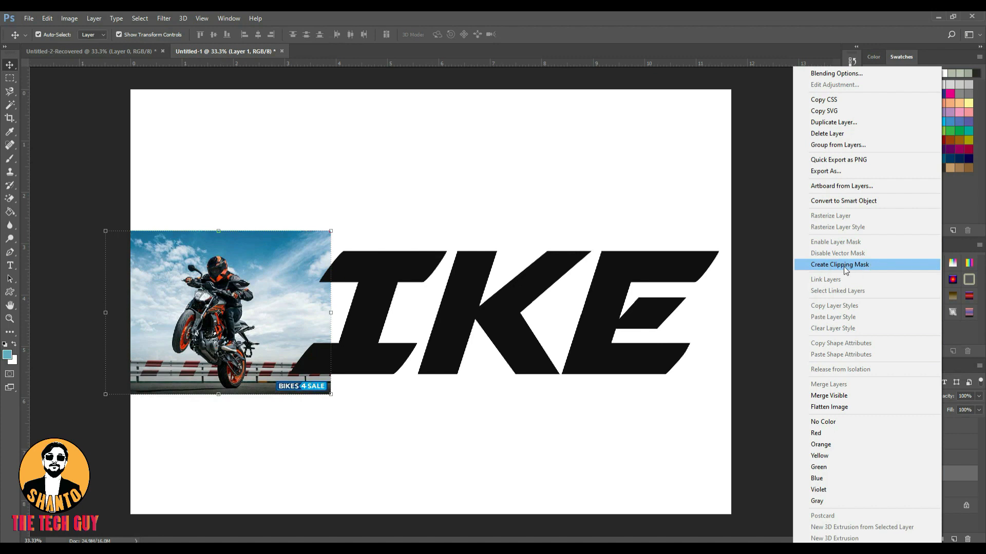
pyautogui.click(868, 264)
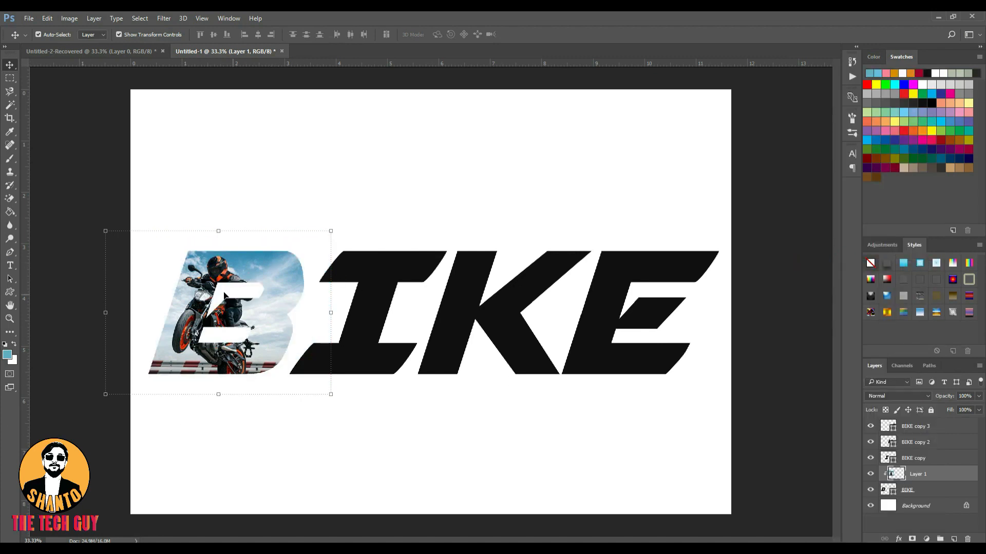
# Step: Shrink the clipped photo in the B to about 98% and deselect the layer
pyautogui.moveTo(333, 397); pyautogui.dragTo(327, 394)
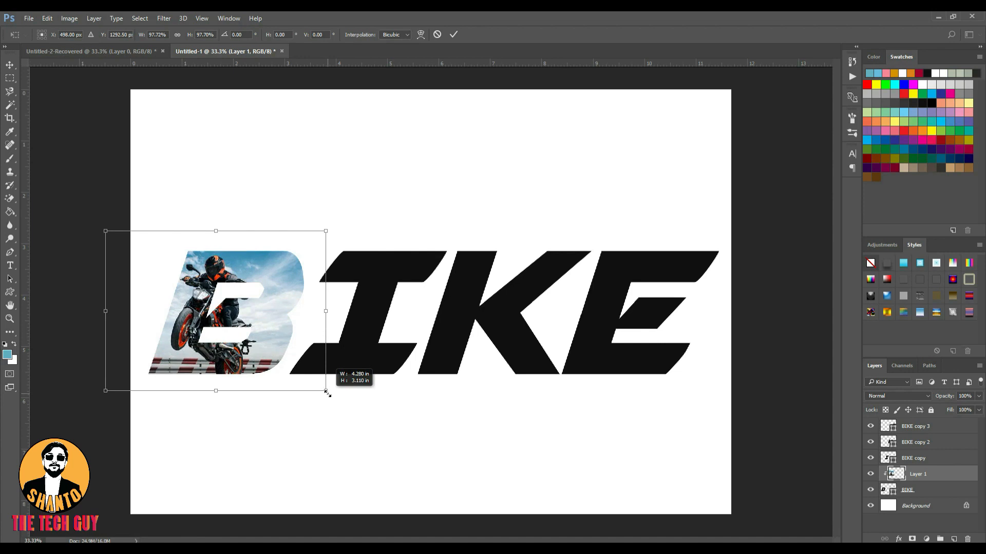
pyautogui.press('Return')
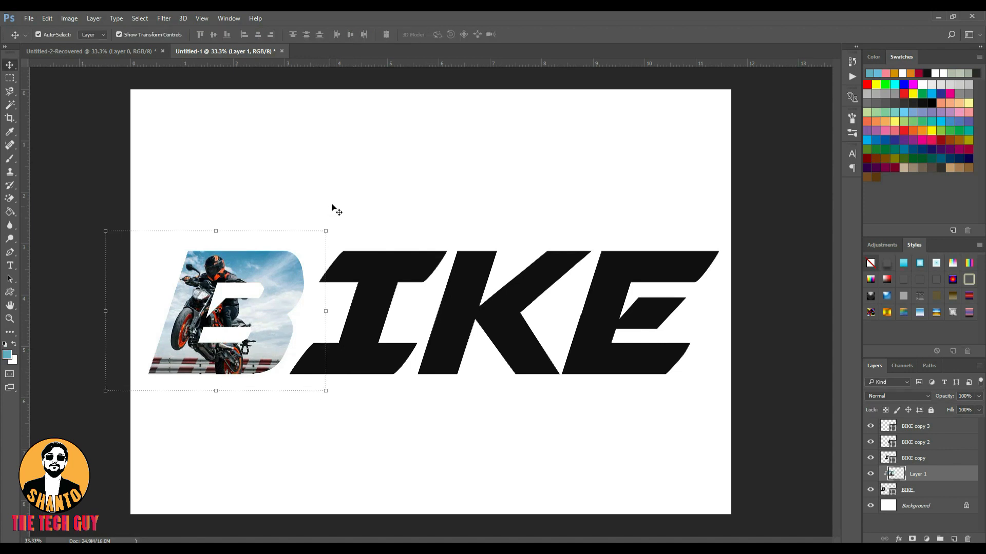
pyautogui.click(359, 201)
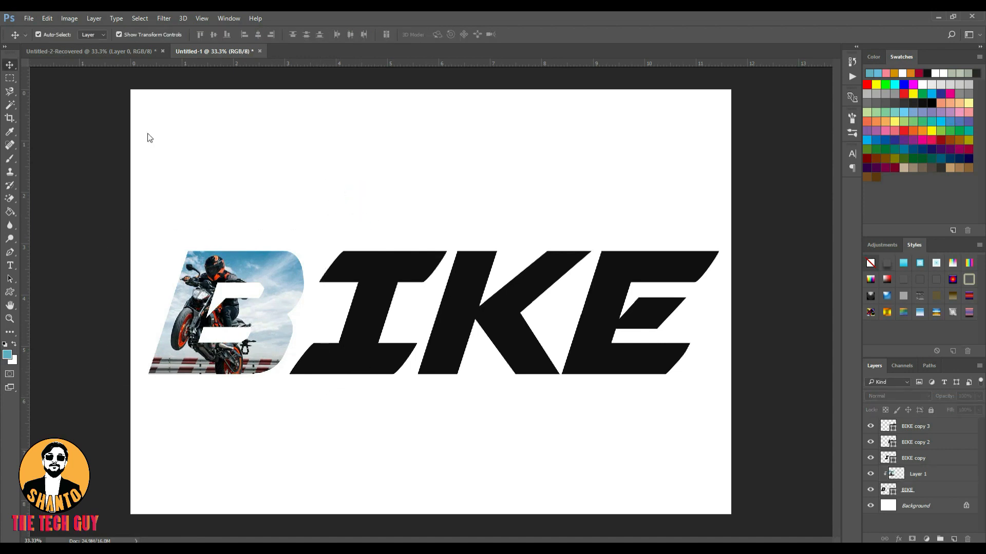
# Step: Open the red motorcycle photo 39e73da0eed0fc276e07c6d53abb79b9.jpg, copy it into the BIKE document as a new layer and close the source image
pyautogui.click(32, 19)
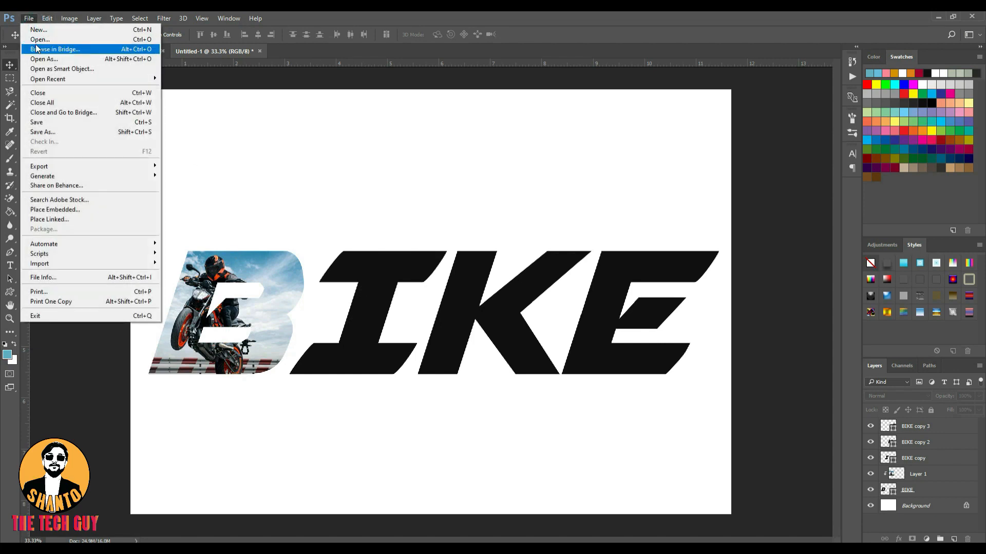
pyautogui.click(46, 43)
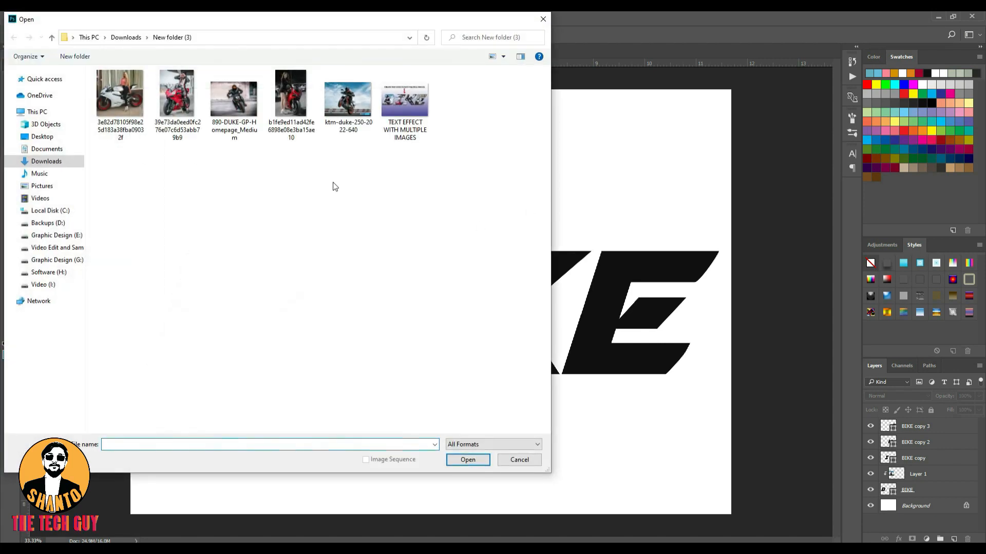
pyautogui.doubleClick(188, 113)
pyautogui.moveTo(289, 165); pyautogui.dragTo(411, 236)
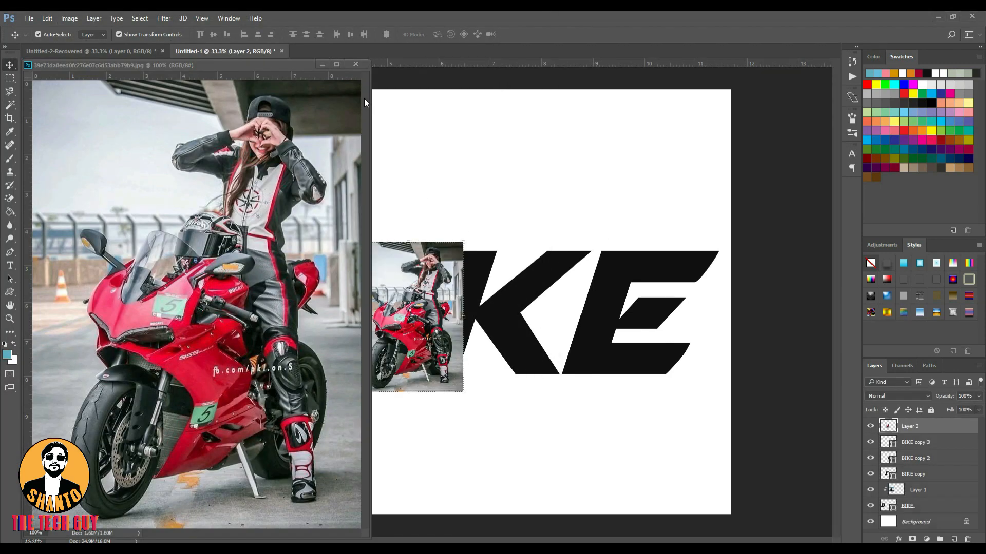
pyautogui.click(355, 63)
# Step: Enlarge the red motorcycle photo to about 140% and position it over the letter I
pyautogui.moveTo(447, 362); pyautogui.dragTo(442, 420)
pyautogui.moveTo(380, 284); pyautogui.dragTo(385, 283)
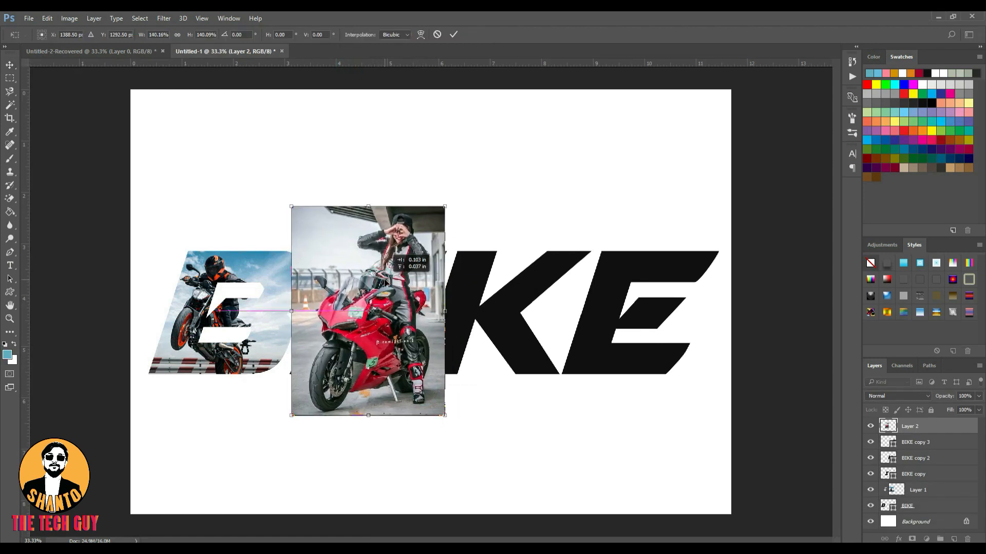
pyautogui.press('Return')
# Step: Move Layer 2 directly above BIKE copy and create a clipping mask with the letter I
pyautogui.moveTo(914, 427); pyautogui.dragTo(921, 468)
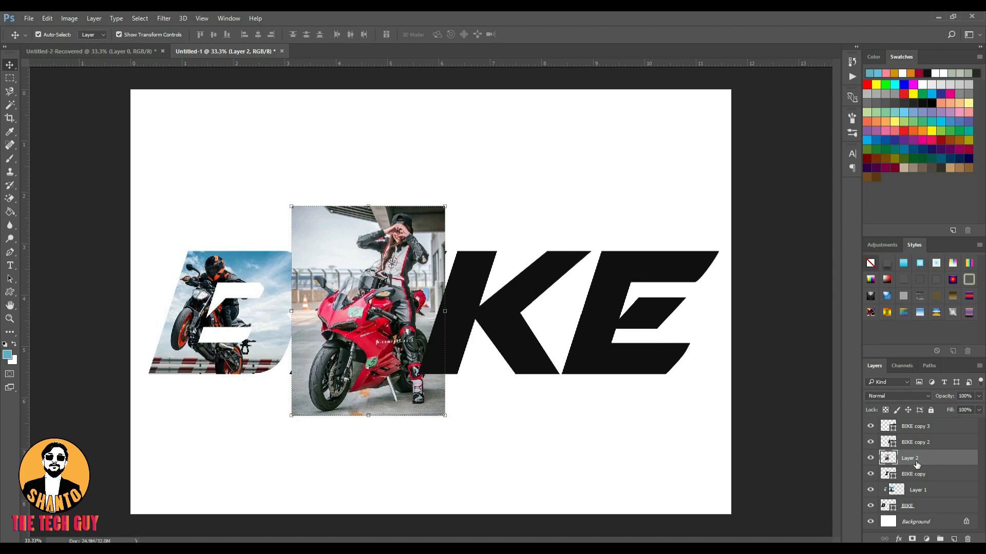
pyautogui.rightClick(917, 464)
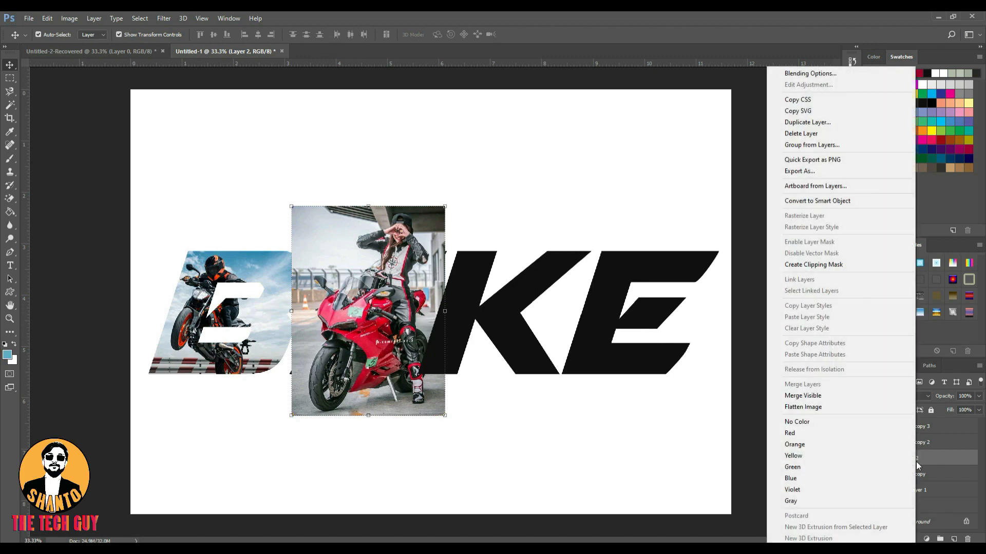
pyautogui.click(814, 265)
# Step: Enlarge the clipped photo in the I to about 105% and shift it down to bring the rider's face and arms into the letter
pyautogui.moveTo(292, 416); pyautogui.dragTo(288, 421)
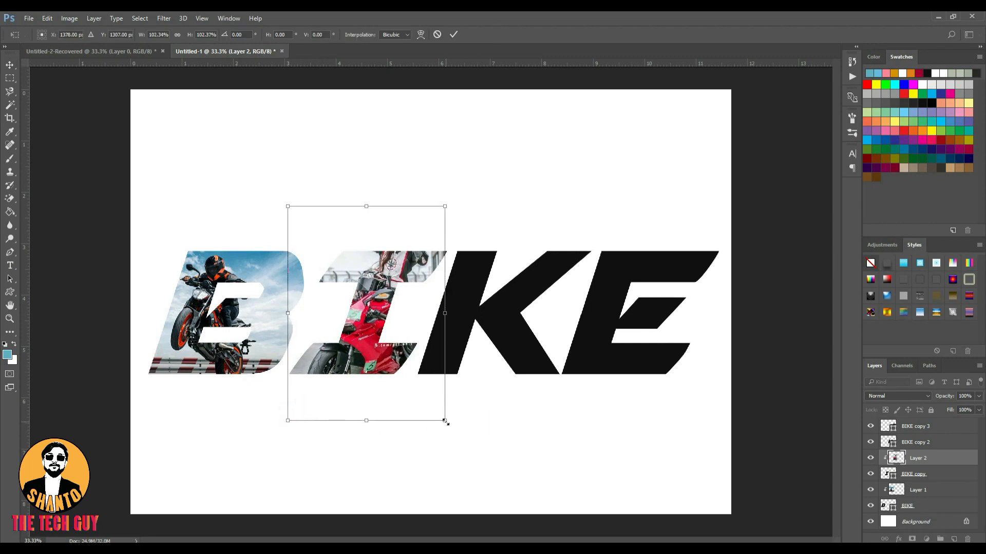
pyautogui.moveTo(446, 421); pyautogui.dragTo(449, 433)
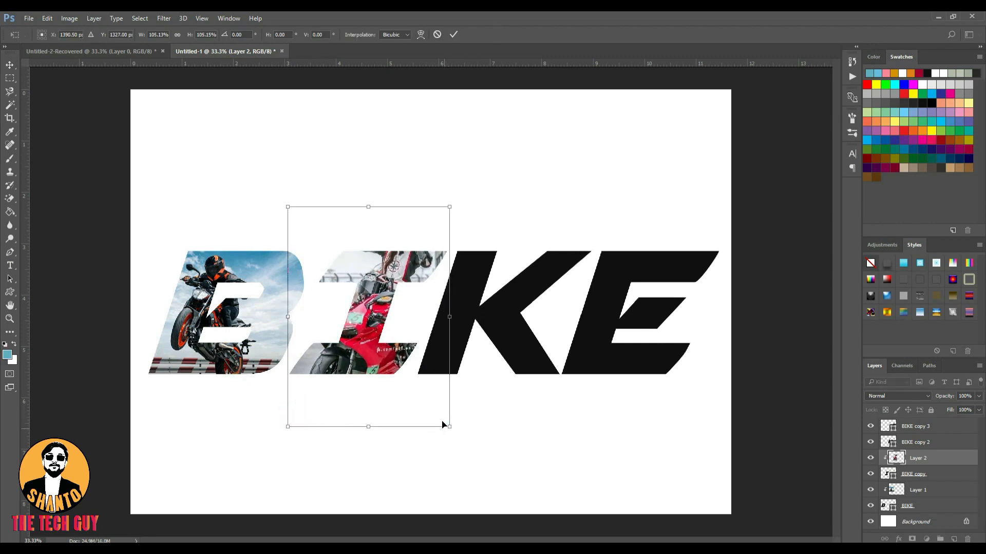
pyautogui.press('Down')
pyautogui.press('Down')
pyautogui.press('Down')
pyautogui.press('Down')
pyautogui.press('Down')
pyautogui.press('Down')
pyautogui.press('Down')
pyautogui.press('Down')
pyautogui.press('Down')
pyautogui.press('Down')
pyautogui.press('Down')
pyautogui.press('Down')
pyautogui.press('Down')
pyautogui.press('Down')
pyautogui.press('Down')
pyautogui.press('Down')
pyautogui.press('Down')
pyautogui.press('Down')
pyautogui.press('Down')
pyautogui.press('Down')
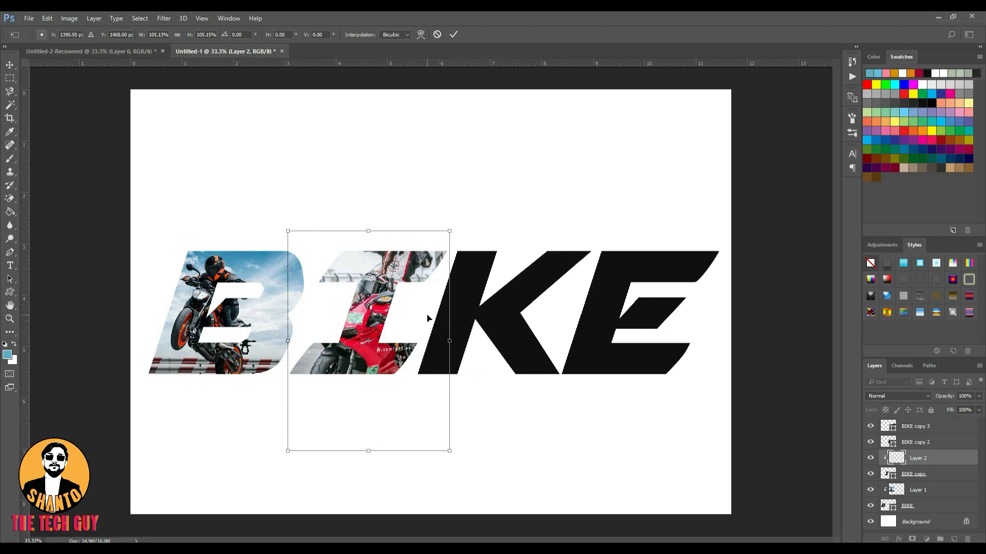
pyautogui.press('Down')
pyautogui.press('Down')
pyautogui.press('Down')
pyautogui.press('Down')
pyautogui.press('Down')
pyautogui.press('Down')
pyautogui.press('Down')
pyautogui.press('Down')
pyautogui.press('Down')
pyautogui.press('Down')
pyautogui.press('Down')
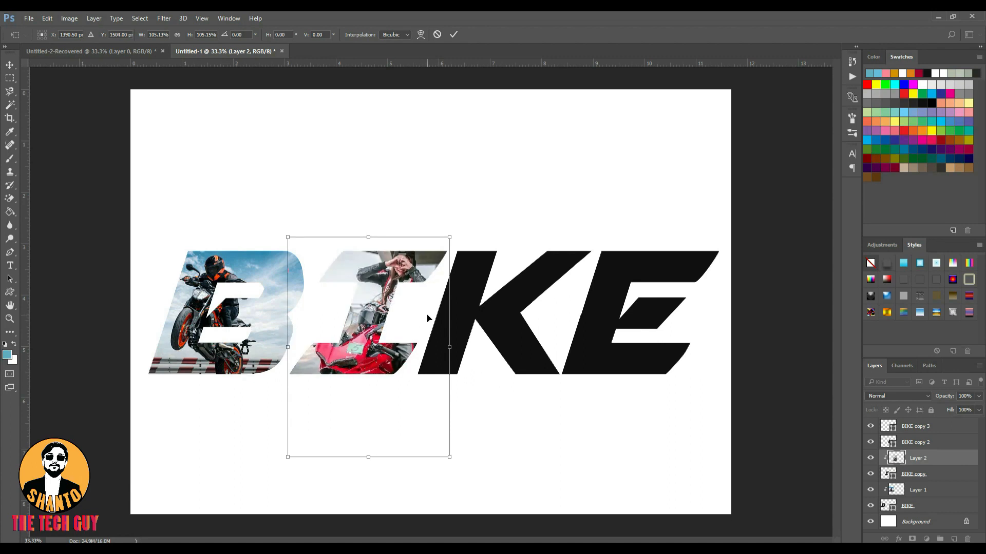
pyautogui.press('Down')
pyautogui.press('Down')
pyautogui.press('Down')
pyautogui.press('Down')
pyautogui.press('Down')
pyautogui.press('Return')
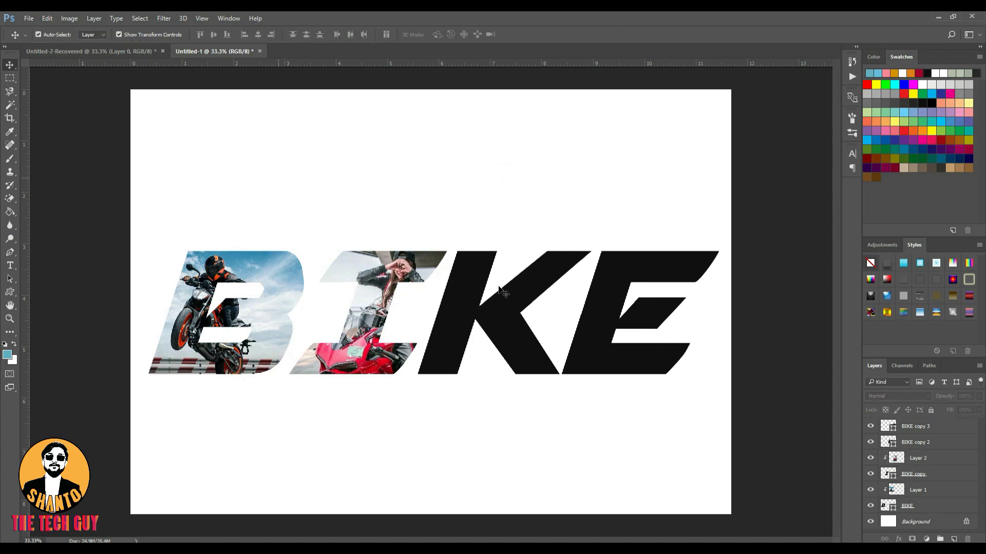
# Step: Select the K shape layer and bring the 890-DUKE-GP-Homepage_Medium photo into the BIKE document as a layer above it
pyautogui.click(502, 292)
pyautogui.click(29, 18)
pyautogui.click(41, 41)
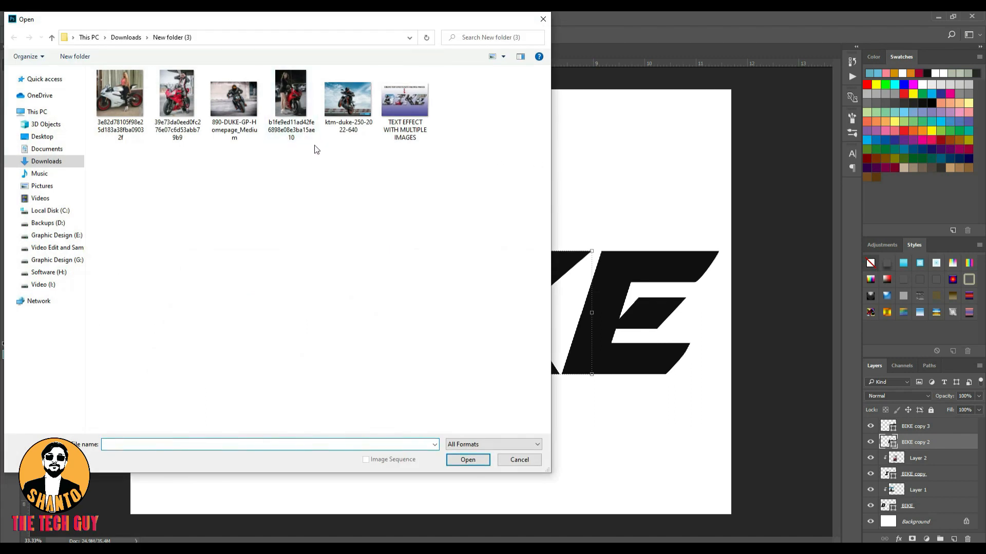
pyautogui.click(237, 95)
pyautogui.click(468, 460)
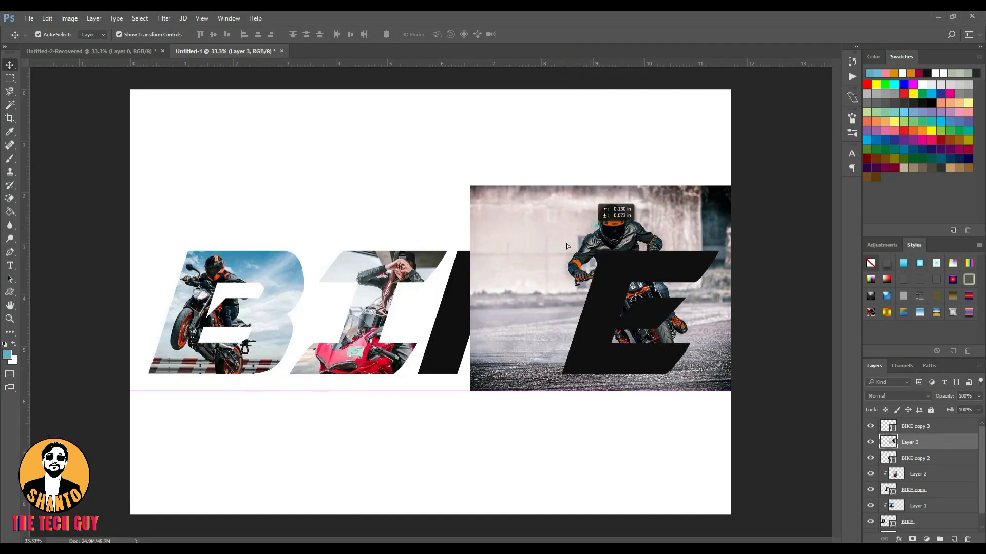
# Step: Scale down the 890 Duke photo and position it over the letter K
pyautogui.moveTo(614, 297); pyautogui.dragTo(462, 315)
pyautogui.moveTo(462, 418); pyautogui.dragTo(461, 404)
pyautogui.hotkey('ctrl', 'z')
pyautogui.moveTo(325, 215); pyautogui.dragTo(402, 272)
pyautogui.moveTo(525, 372); pyautogui.dragTo(505, 324)
pyautogui.press('Return')
# Step: Clip Layer 3 to the letter K and adjust the photo's size and position to fit the rider inside the letter
pyautogui.rightClick(915, 441)
pyautogui.click(805, 263)
pyautogui.moveTo(574, 243); pyautogui.dragTo(593, 230)
pyautogui.moveTo(580, 277); pyautogui.dragTo(579, 289)
pyautogui.press('Return')
pyautogui.moveTo(592, 403); pyautogui.dragTo(599, 406)
pyautogui.moveTo(525, 340); pyautogui.dragTo(514, 341)
pyautogui.press('Return')
# Step: Select the E shape layer and bring the white motorcycle photo into the BIKE document as a new layer above it
pyautogui.click(639, 321)
pyautogui.click(26, 20)
pyautogui.click(38, 40)
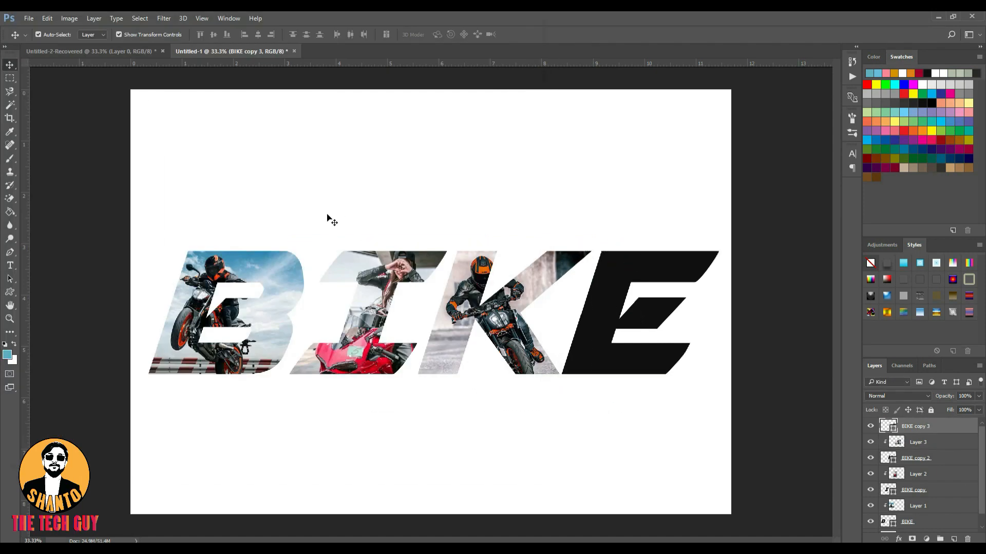
# Step: Resize the white motorcycle photo and position it over the letter E
pyautogui.moveTo(708, 407); pyautogui.dragTo(725, 429)
pyautogui.moveTo(655, 361); pyautogui.dragTo(649, 347)
pyautogui.press('Return')
# Step: Clip Layer 4 to the letter E and shift the photo right to fill the letter
pyautogui.rightClick(926, 428)
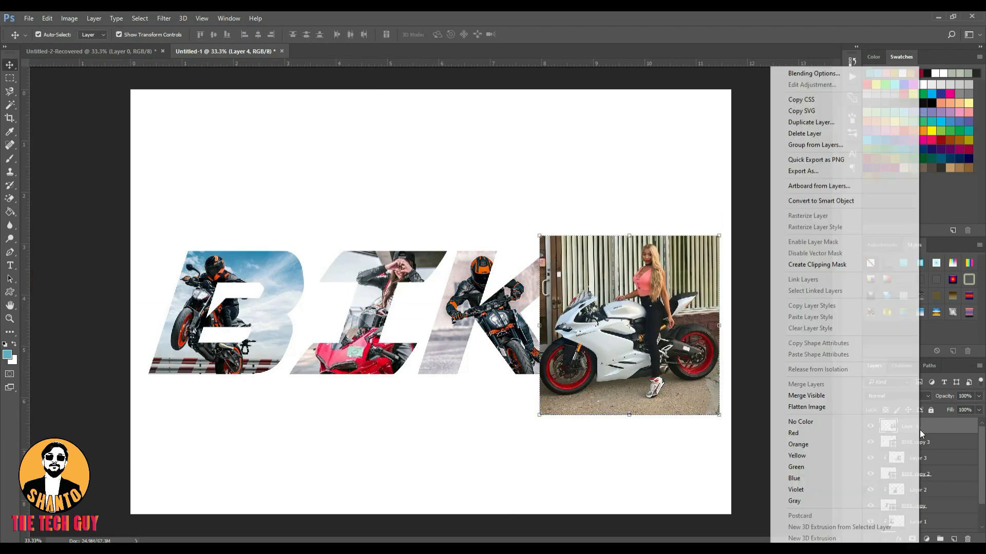
pyautogui.click(842, 281)
pyautogui.moveTo(637, 265)
pyautogui.mouseDown()
pyautogui.moveTo(658, 275)
pyautogui.moveTo(656, 264)
pyautogui.mouseUp()
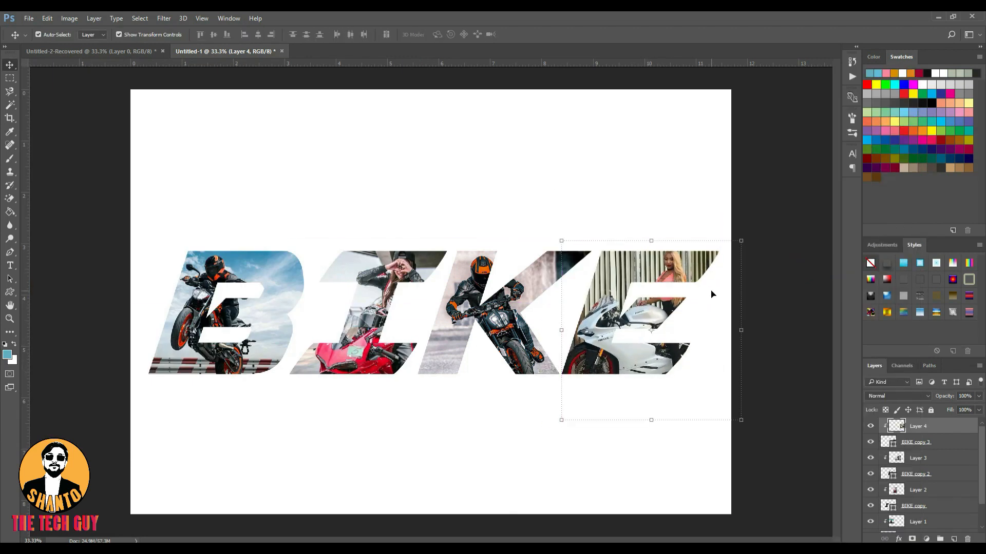
pyautogui.click(789, 267)
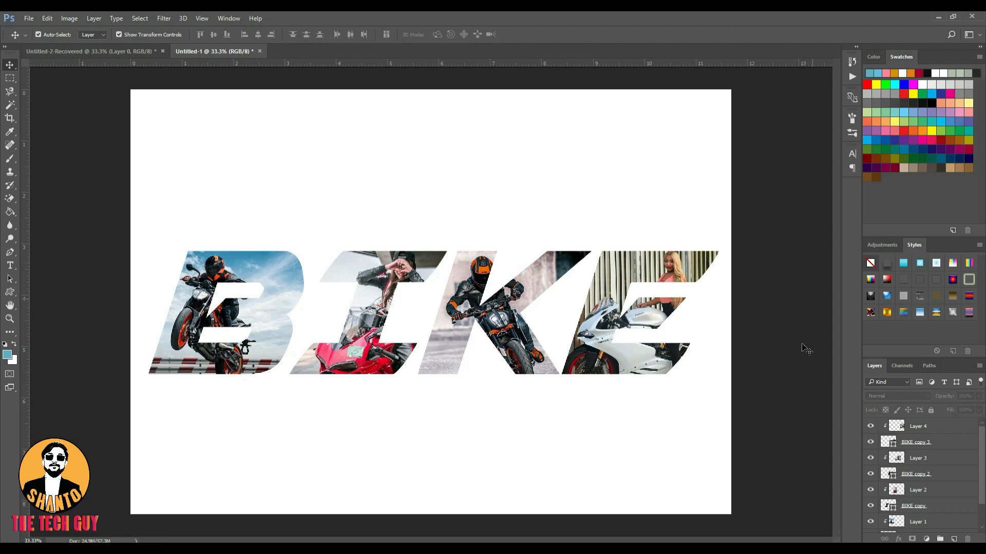
# Step: Group all letter and photo layers from Layer 4 down to BIKE, leaving out the Background
pyautogui.click(931, 427)
pyautogui.scroll(-2, 939, 477)
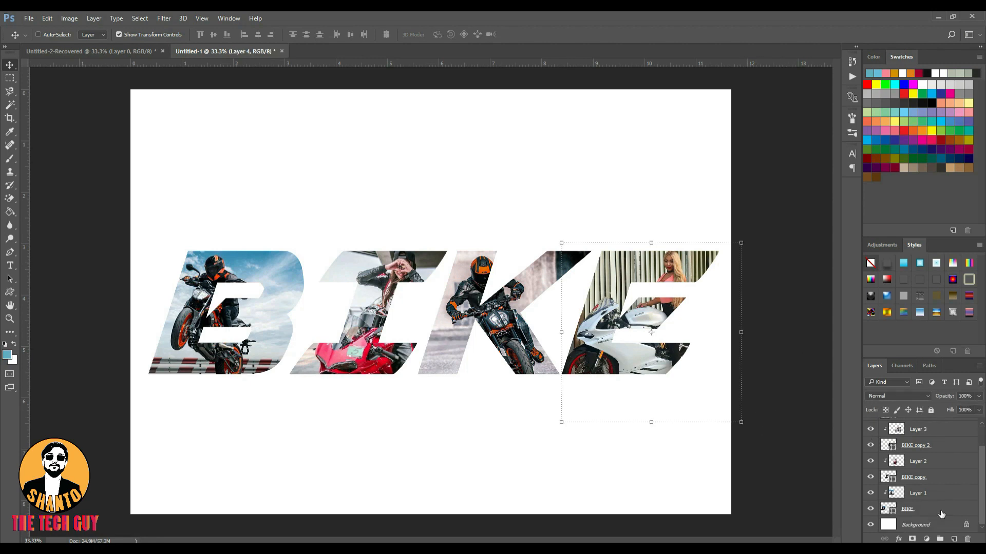
pyautogui.scroll(2, 941, 493)
pyautogui.scroll(-2, 956, 462)
pyautogui.keyDown('shift'); pyautogui.click(951, 509); pyautogui.keyUp('shift')
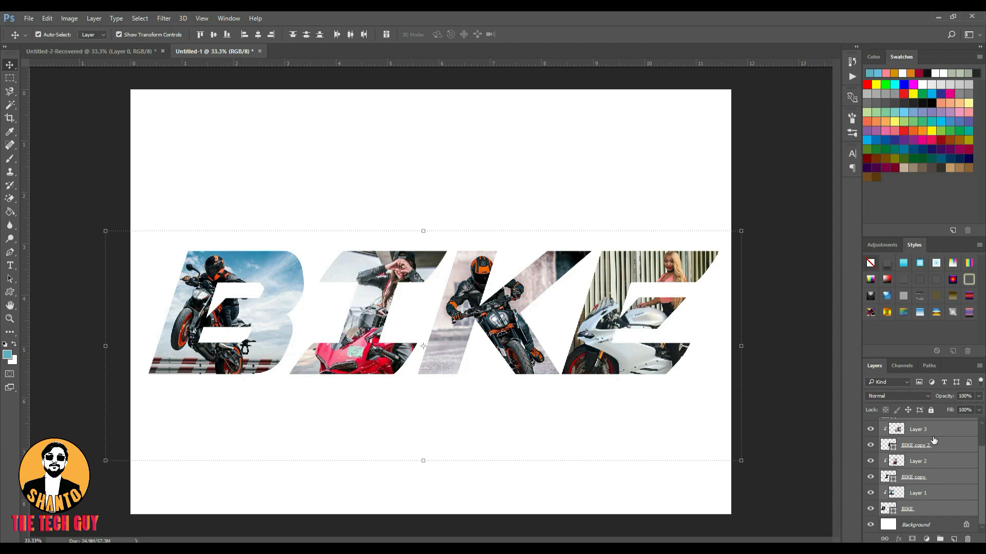
pyautogui.hotkey('ctrl', 'g')
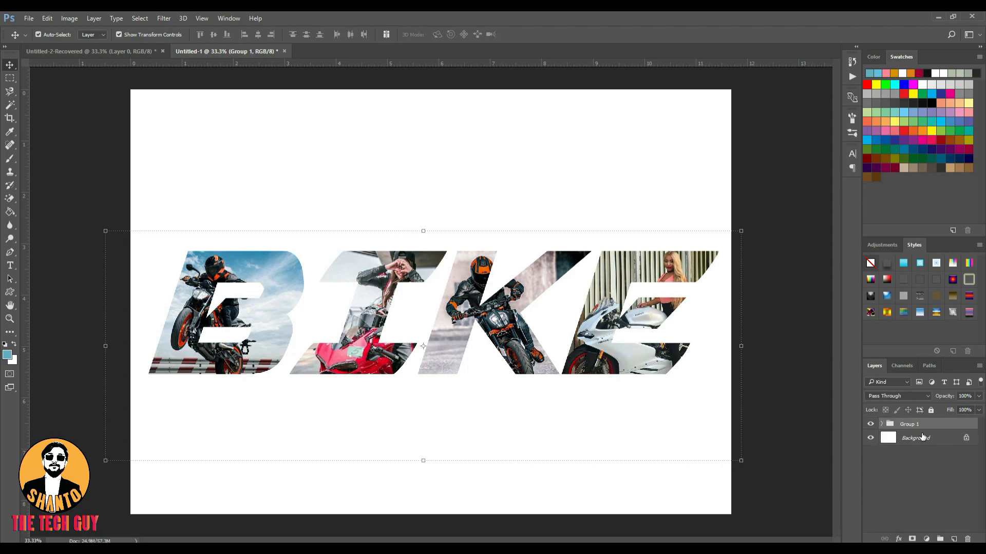
# Step: Convert the Background into a regular layer named Layer 0
pyautogui.click(935, 440)
pyautogui.doubleClick(940, 440)
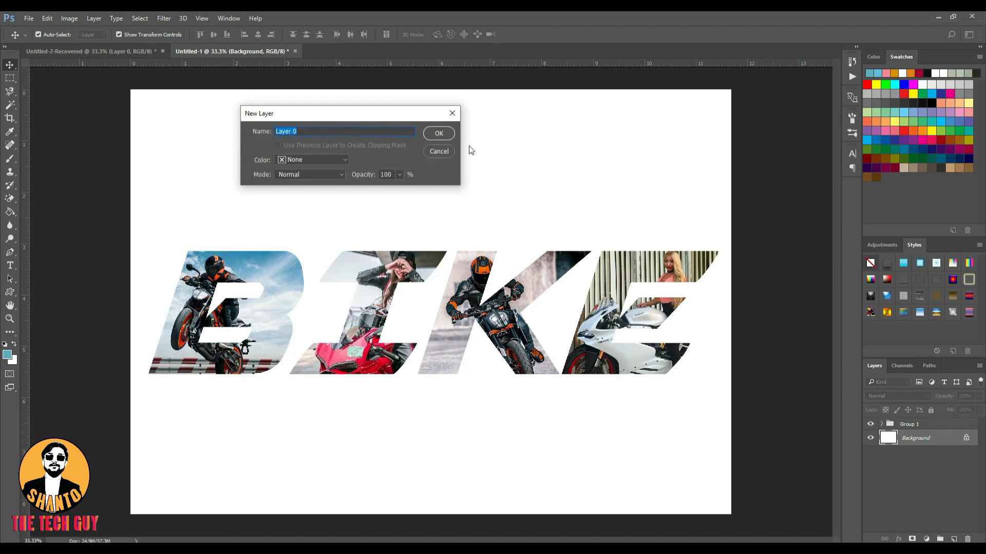
pyautogui.click(439, 133)
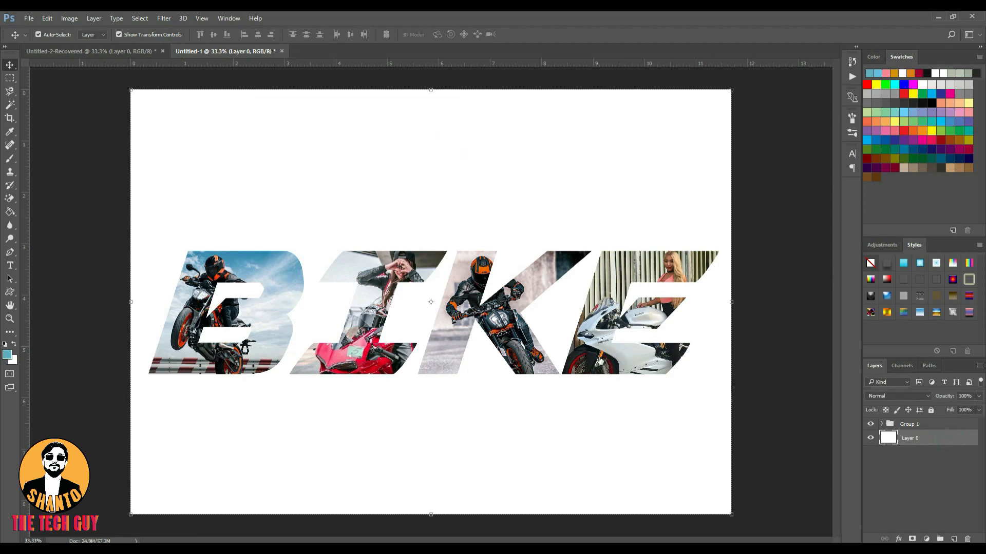
# Step: Add a radial Gradient Overlay style to Layer 0 and open its gradient for editing
pyautogui.scroll(-1, 506, 292)
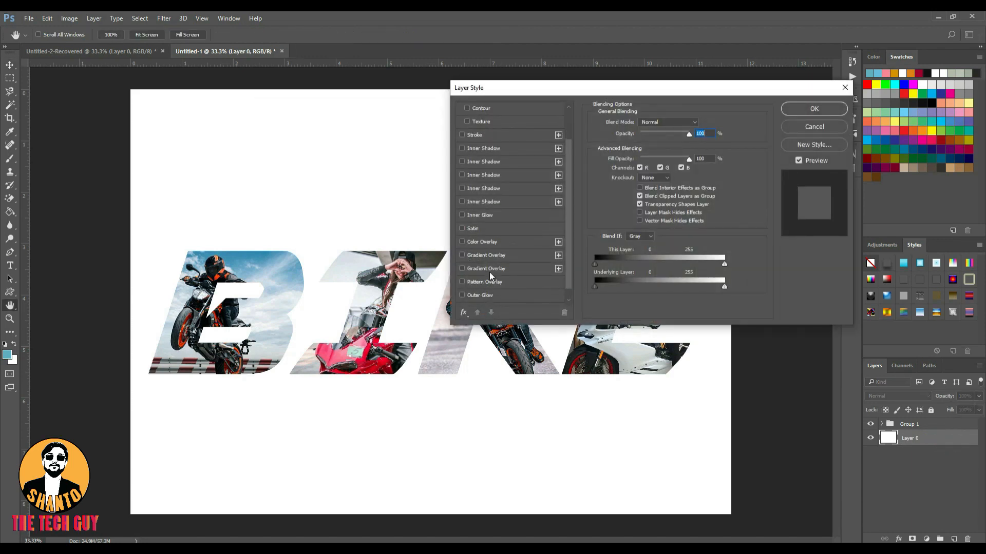
pyautogui.click(476, 255)
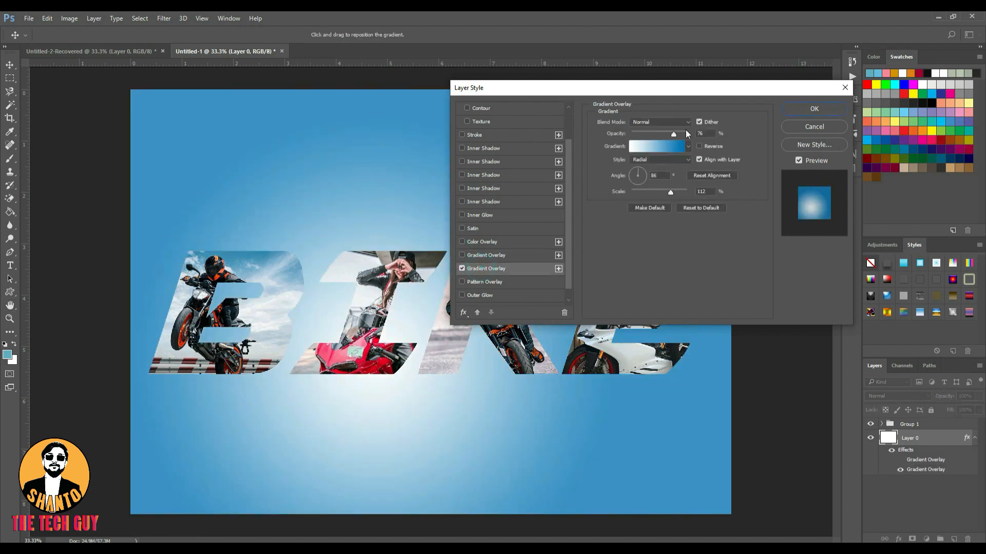
pyautogui.click(666, 149)
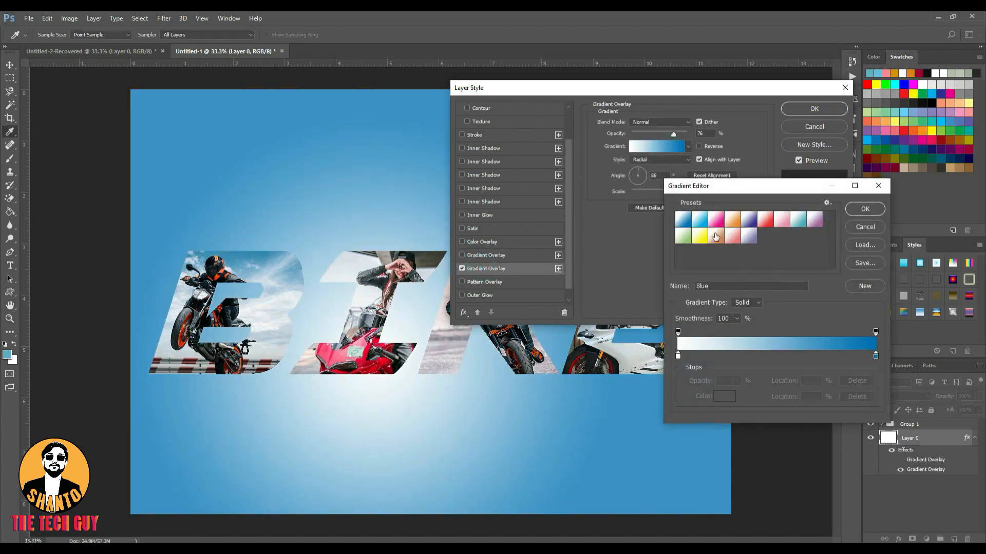
# Step: Try several gradient presets for Layer 0's Gradient Overlay, choose the Cyan preset, and apply the style
pyautogui.click(686, 221)
pyautogui.click(683, 236)
pyautogui.click(700, 236)
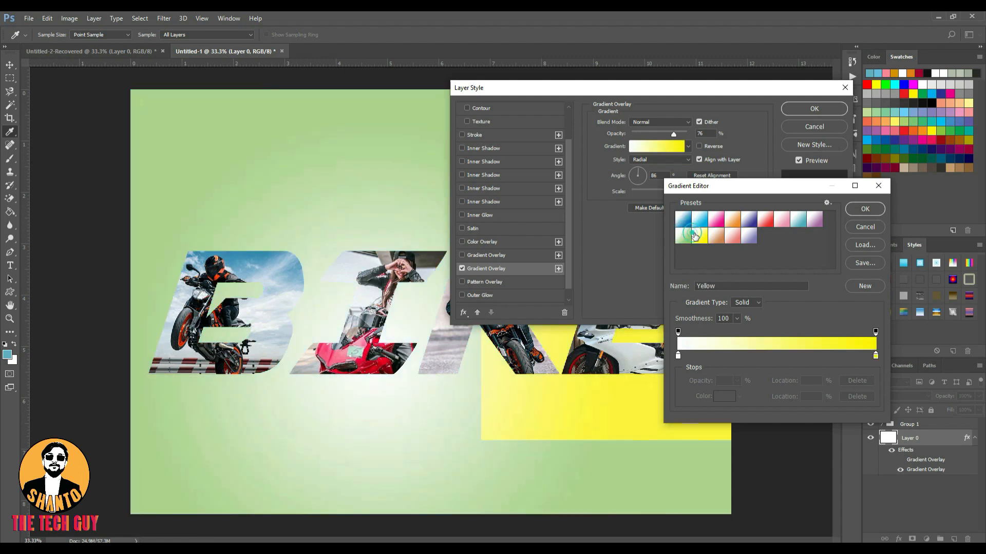
pyautogui.click(697, 218)
pyautogui.click(681, 220)
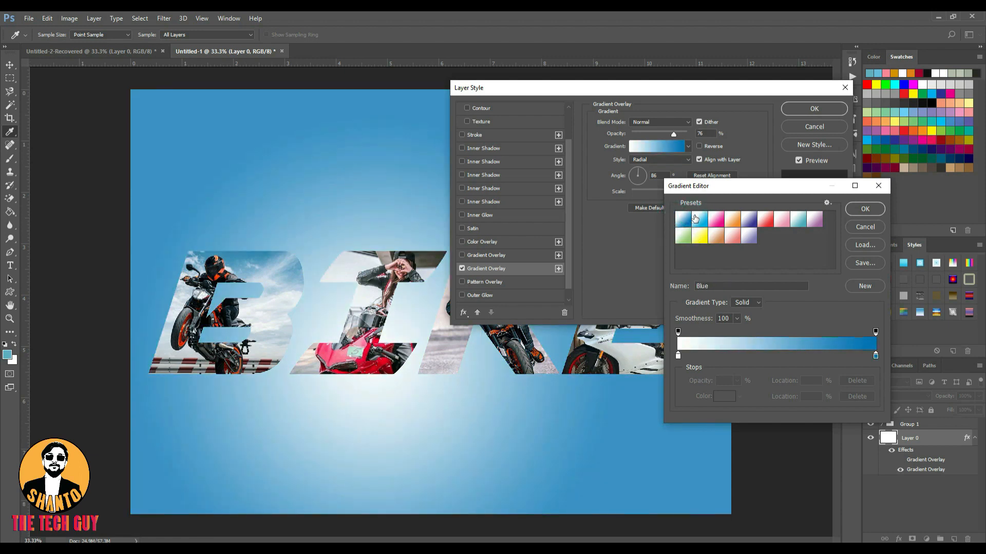
pyautogui.click(699, 235)
pyautogui.click(699, 220)
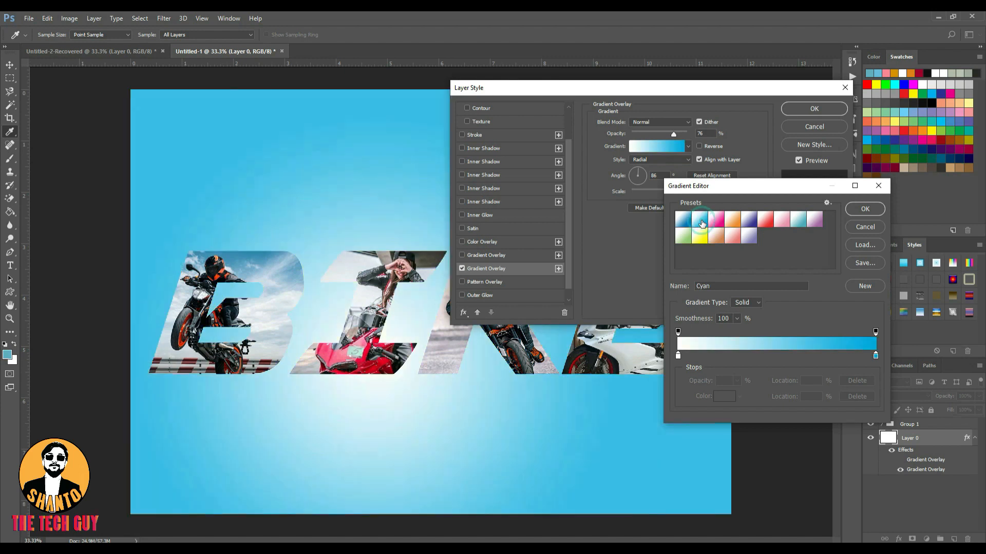
pyautogui.click(871, 214)
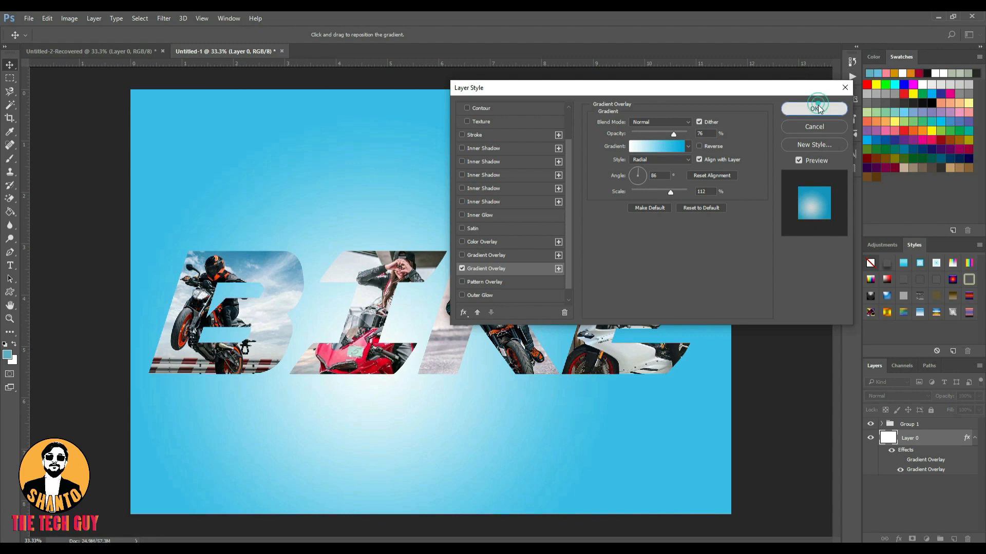
pyautogui.click(814, 107)
# Step: Add a black Drop Shadow to Group 1 with distance 13 px, spread 18% and size 27 px
pyautogui.click(961, 425)
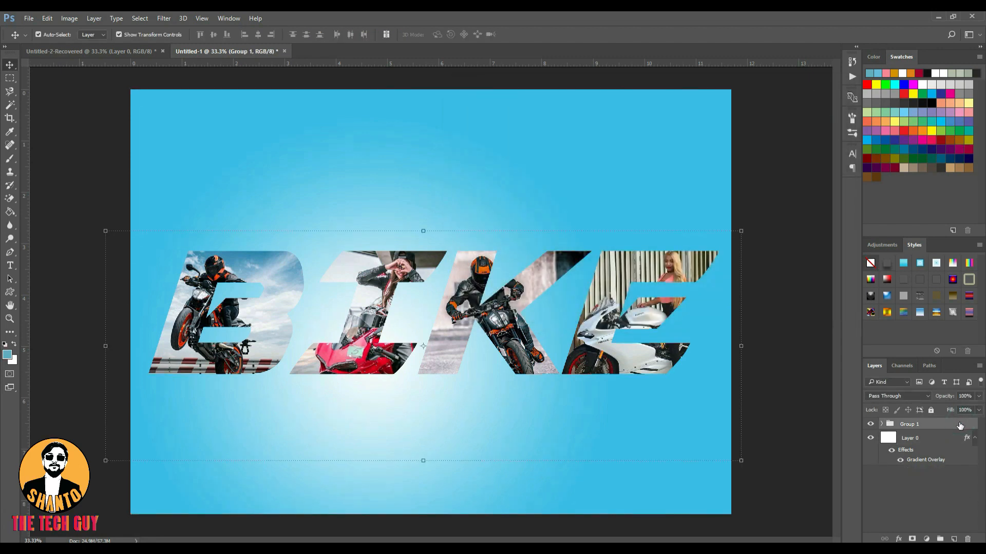
pyautogui.doubleClick(960, 425)
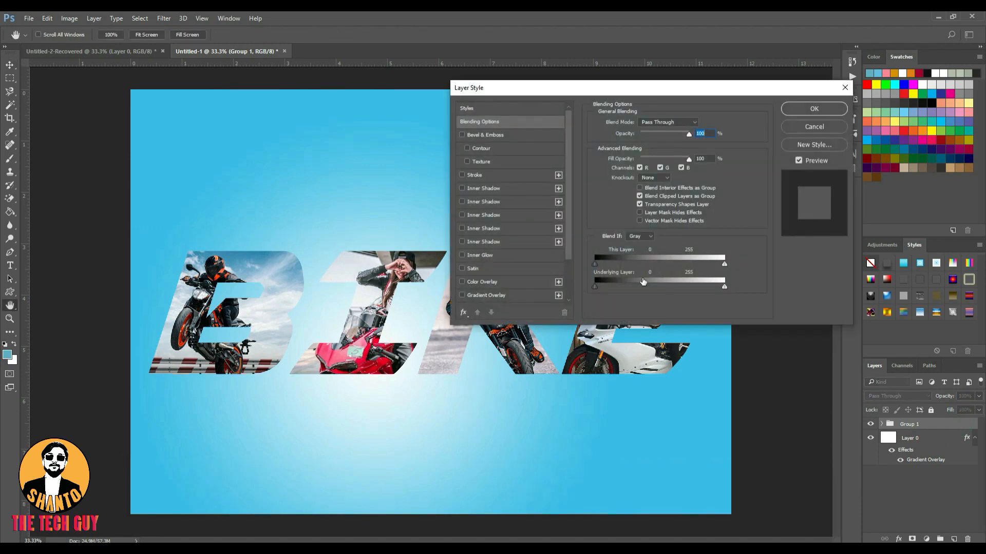
pyautogui.scroll(-2, 517, 260)
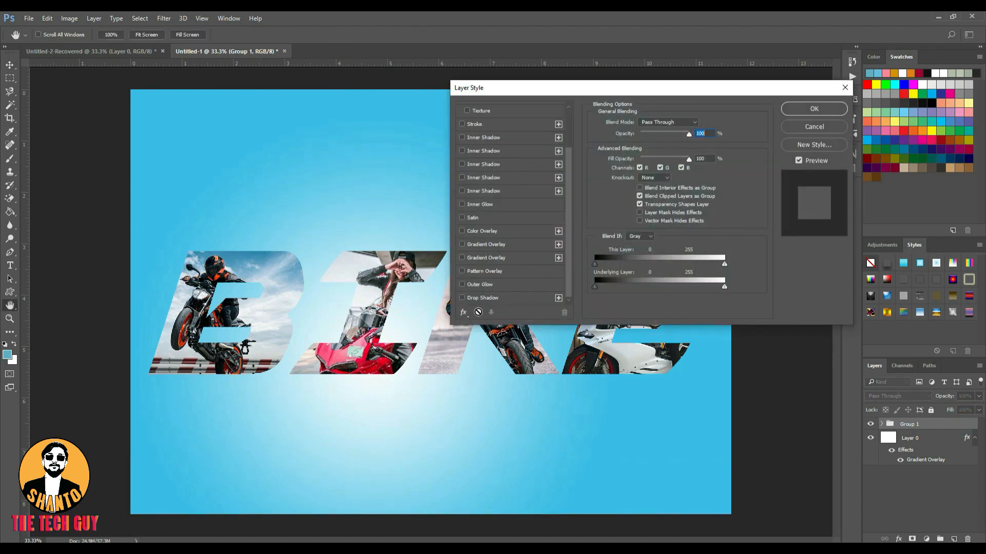
pyautogui.click(486, 299)
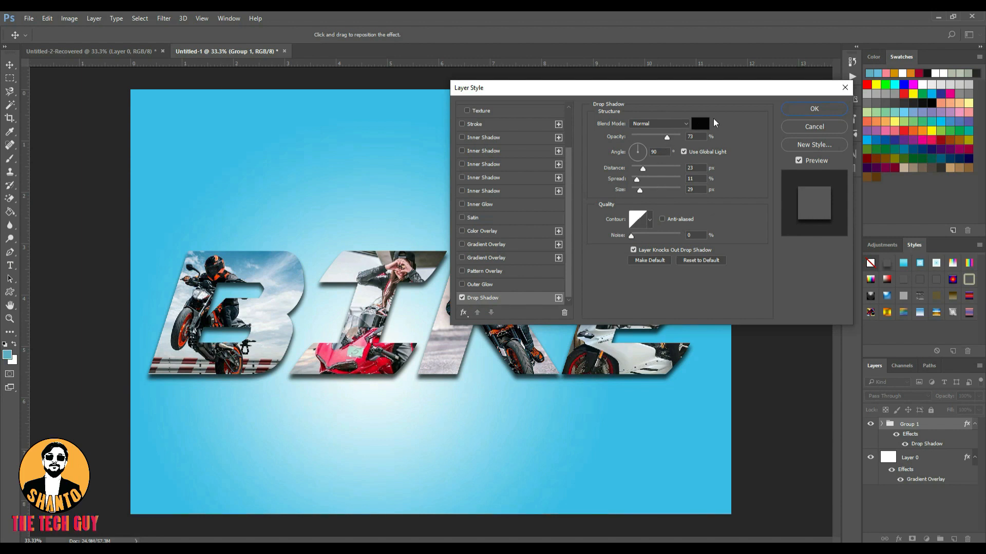
pyautogui.click(699, 123)
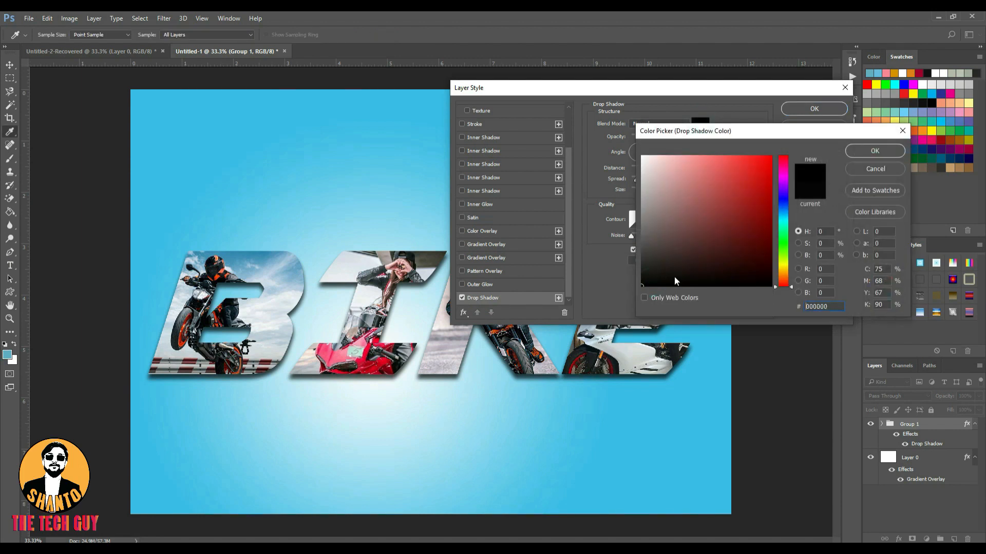
pyautogui.click(898, 150)
pyautogui.moveTo(640, 193); pyautogui.dragTo(639, 171)
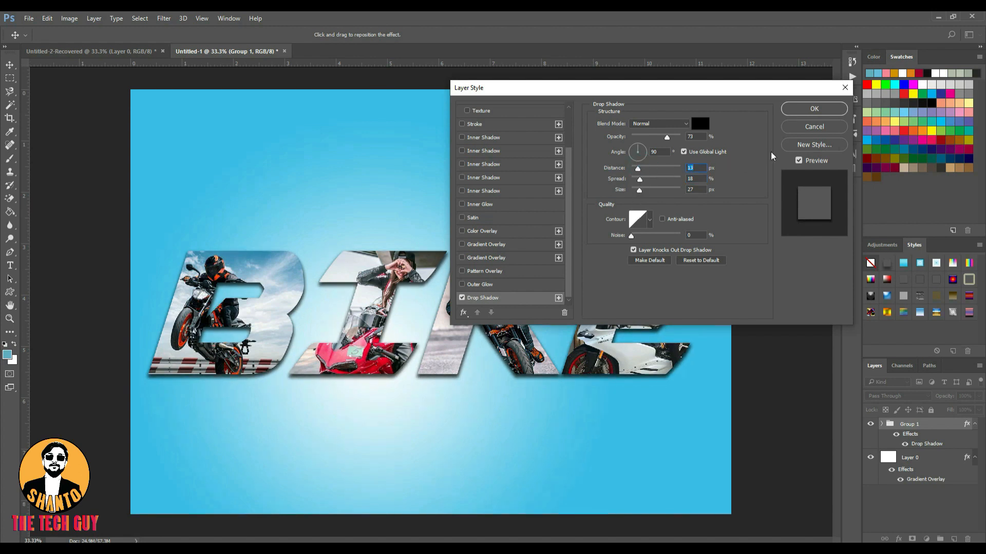
pyautogui.click(814, 108)
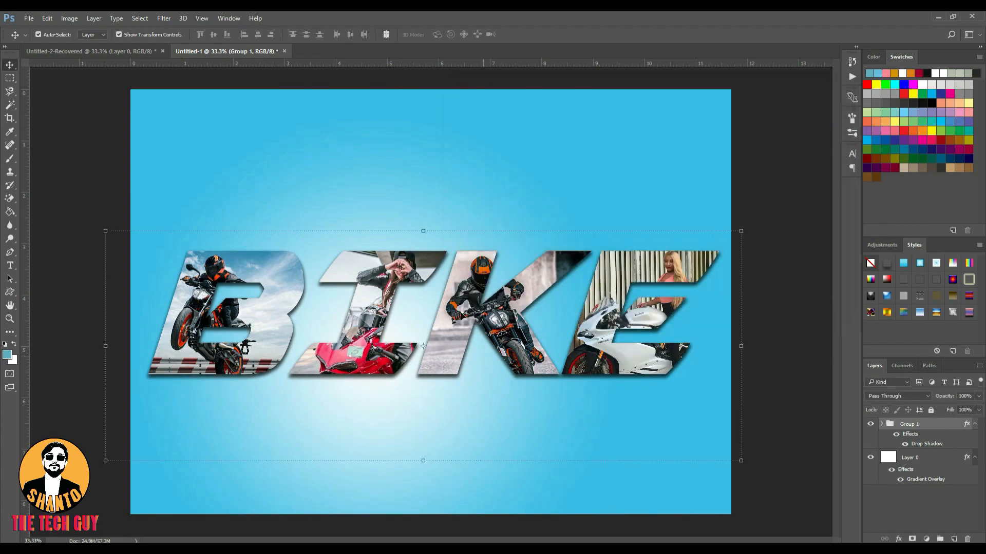
# Step: Add an Outer Glow to Group 1 and set its glow color to dark teal #123445
pyautogui.doubleClick(948, 427)
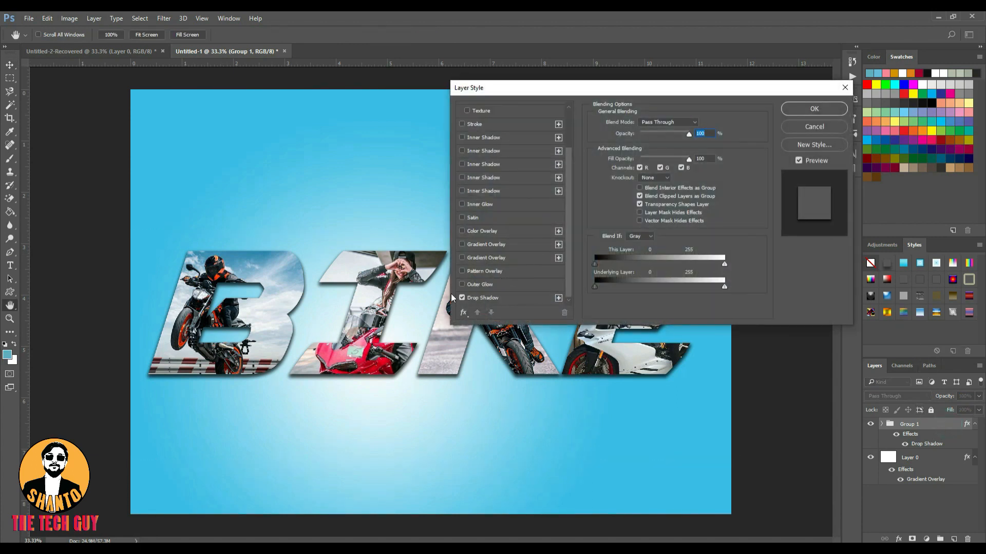
pyautogui.click(462, 285)
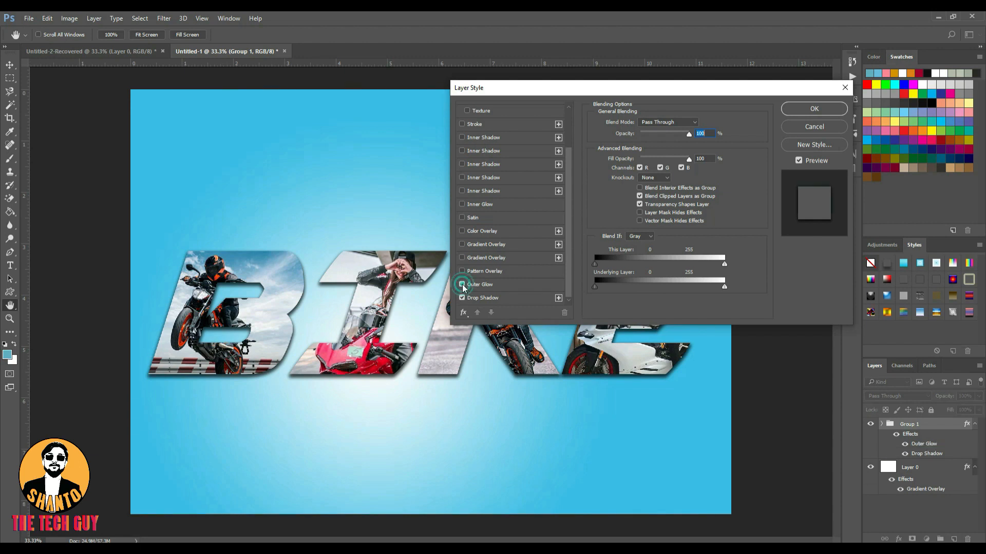
pyautogui.click(500, 282)
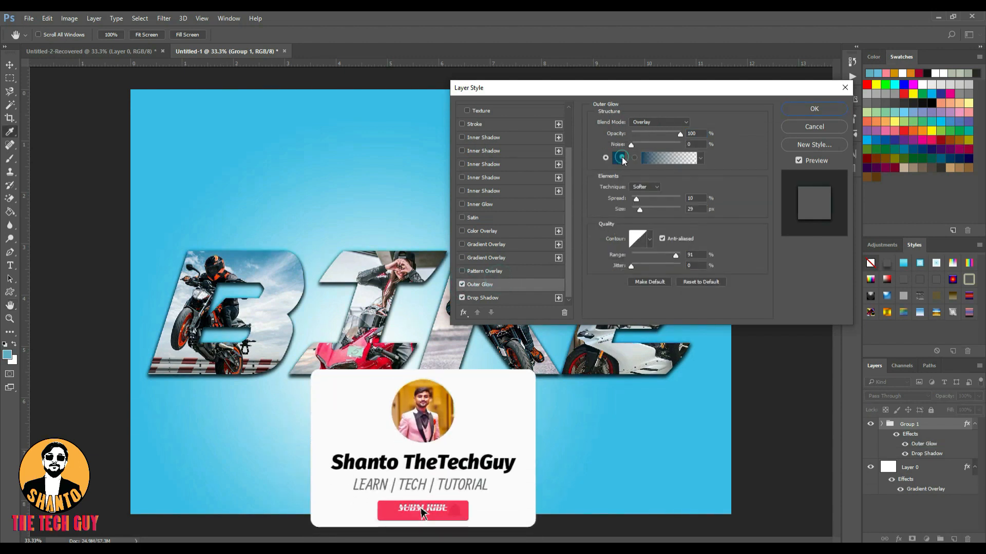
pyautogui.click(619, 158)
pyautogui.moveTo(726, 252)
pyautogui.mouseDown()
pyautogui.moveTo(715, 187)
pyautogui.moveTo(706, 247)
pyautogui.moveTo(737, 250)
pyautogui.mouseUp()
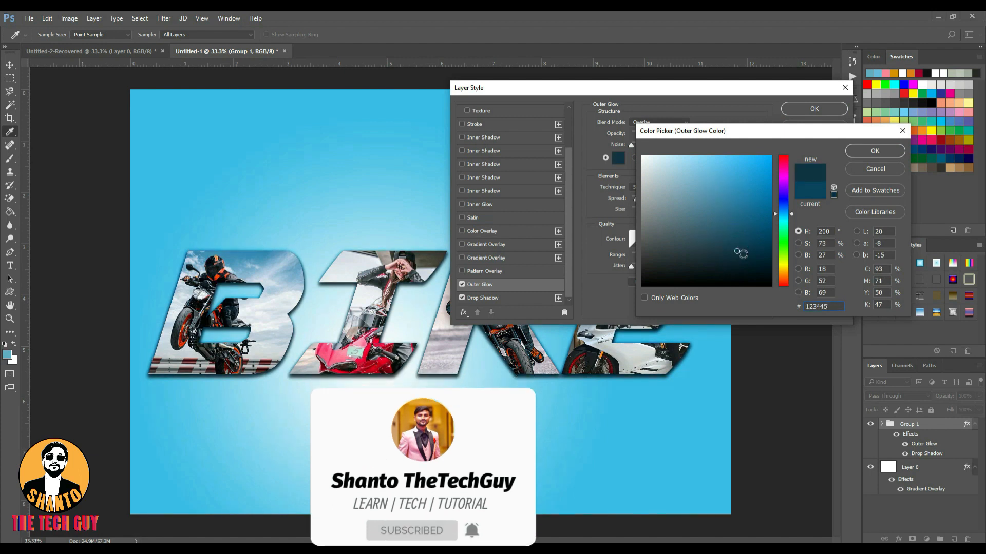
pyautogui.click(863, 151)
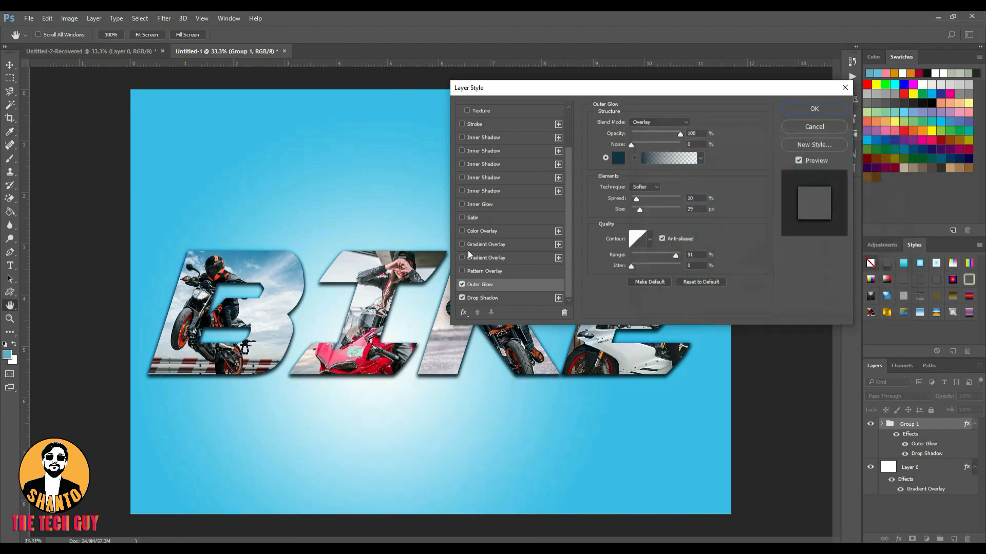
# Step: Add an Inner Glow to Group 1 in dark blue #1b2872, apply the layer styles, and deselect the group
pyautogui.click(472, 205)
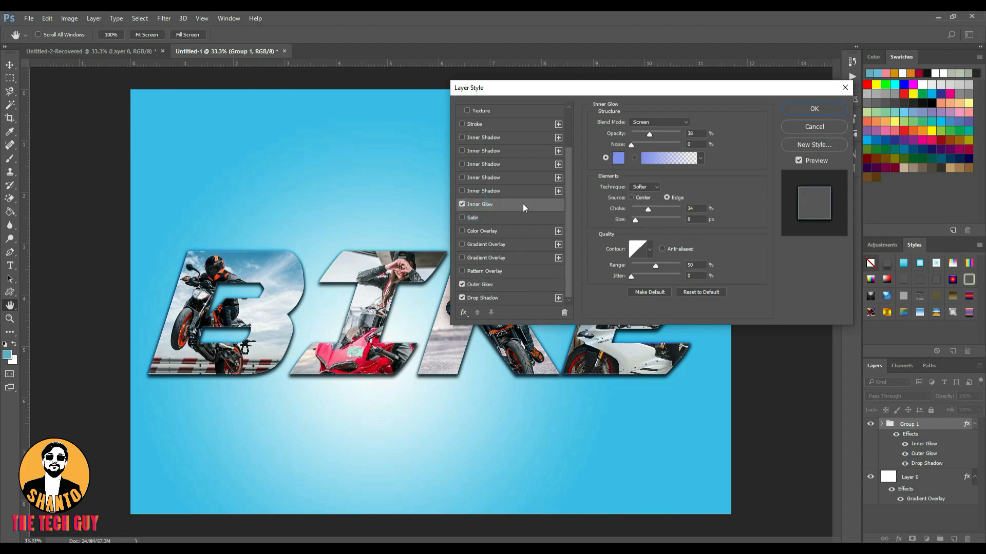
pyautogui.click(617, 160)
pyautogui.moveTo(724, 171)
pyautogui.mouseDown()
pyautogui.moveTo(733, 209)
pyautogui.moveTo(744, 190)
pyautogui.moveTo(757, 248)
pyautogui.moveTo(759, 176)
pyautogui.moveTo(712, 166)
pyautogui.moveTo(679, 204)
pyautogui.moveTo(740, 228)
pyautogui.mouseUp()
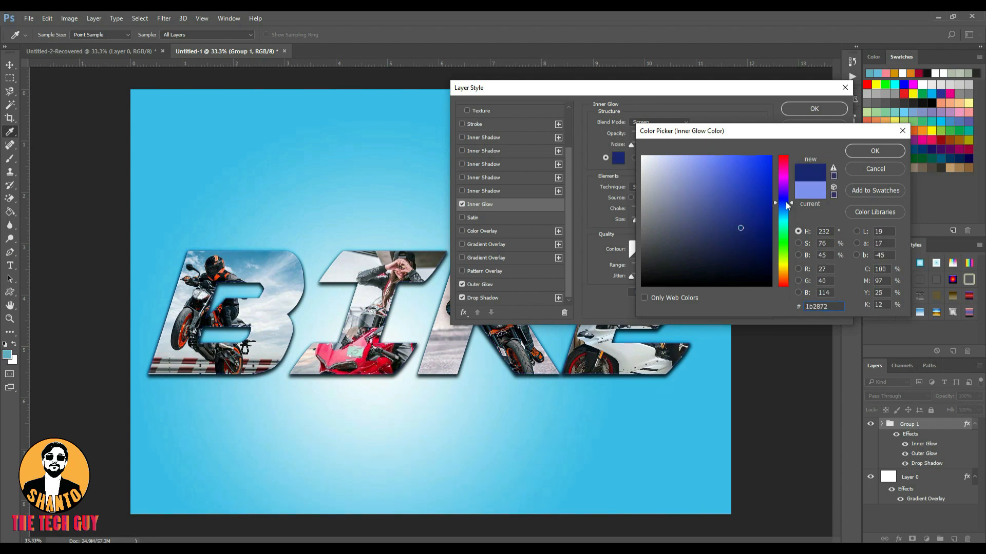
pyautogui.click(867, 152)
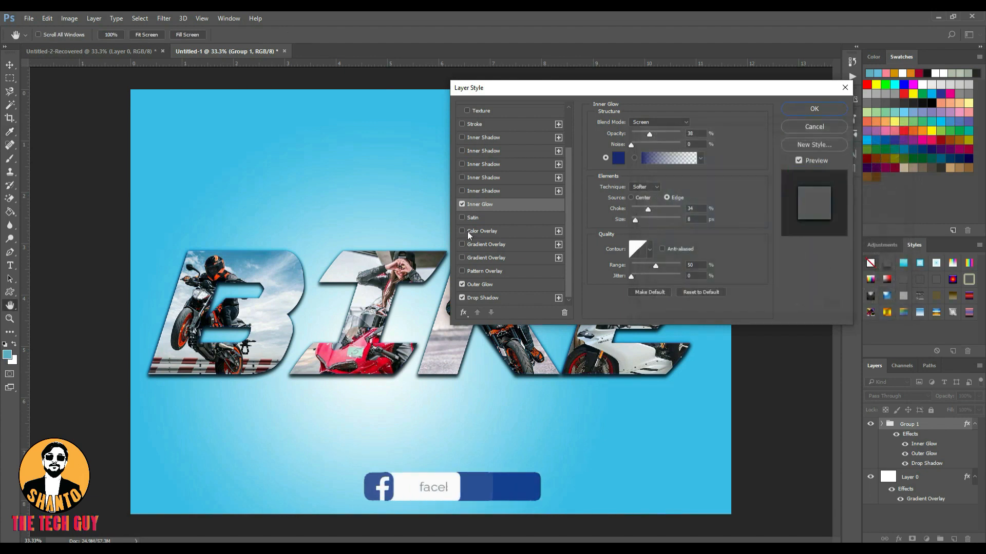
pyautogui.scroll(1, 501, 216)
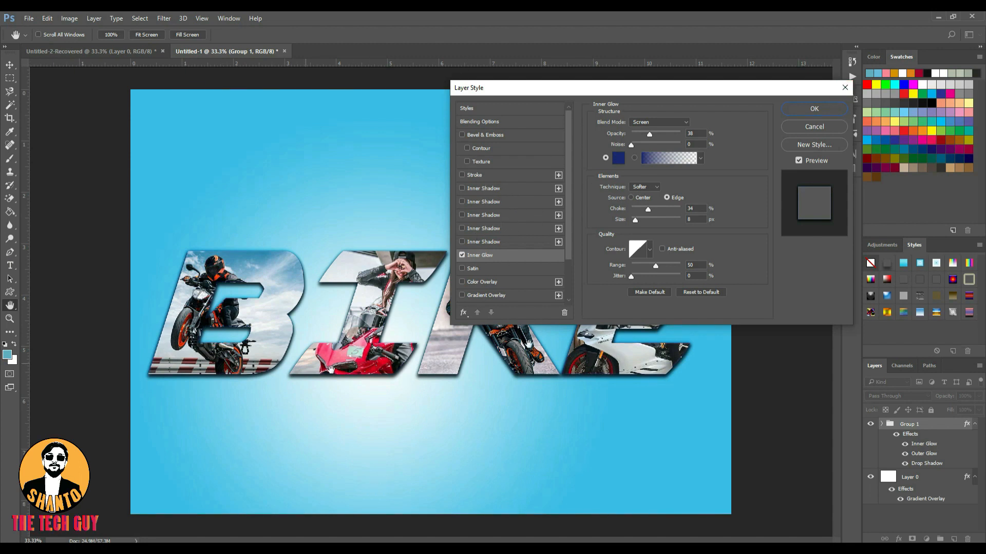
pyautogui.click(806, 111)
pyautogui.click(782, 302)
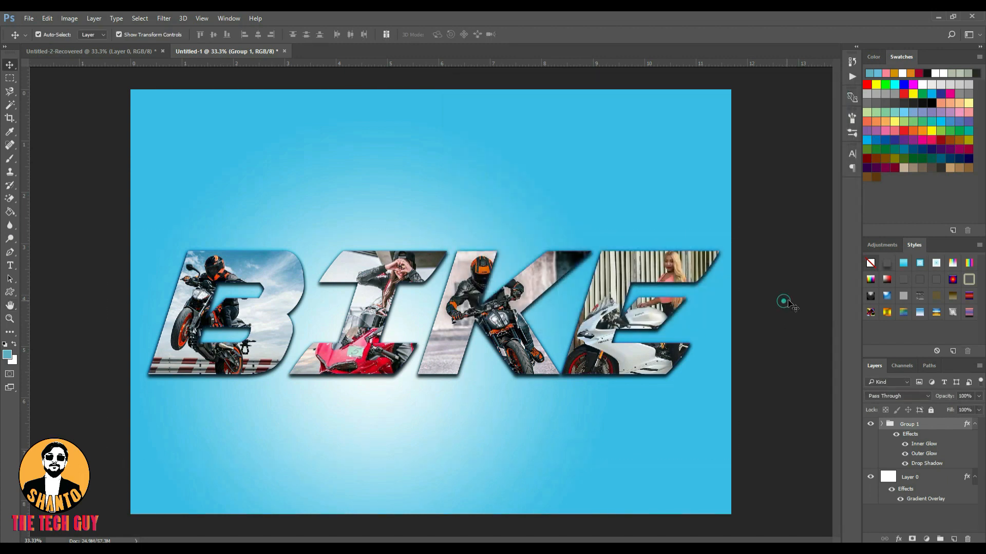
pyautogui.scroll(-3, 747, 306)
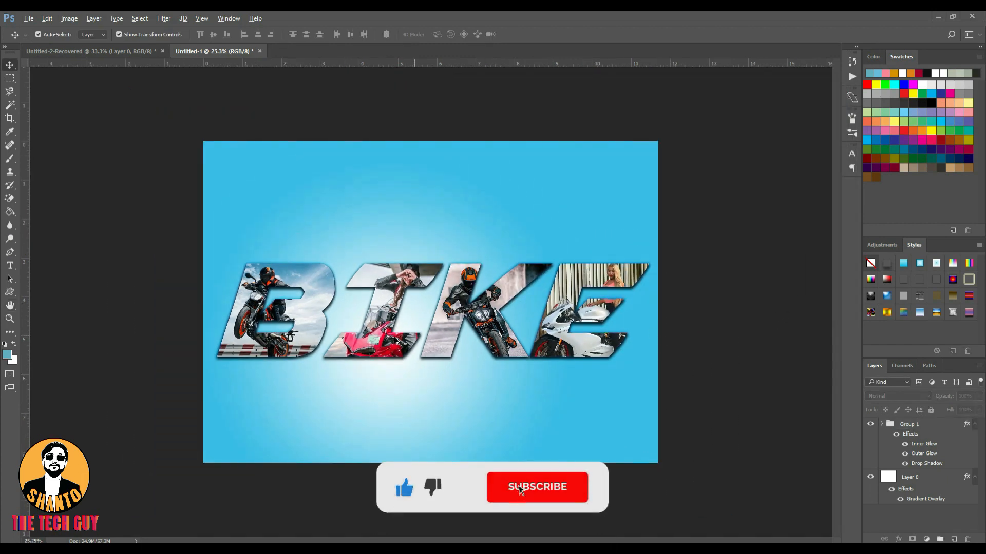
pyautogui.scroll(3, 411, 325)
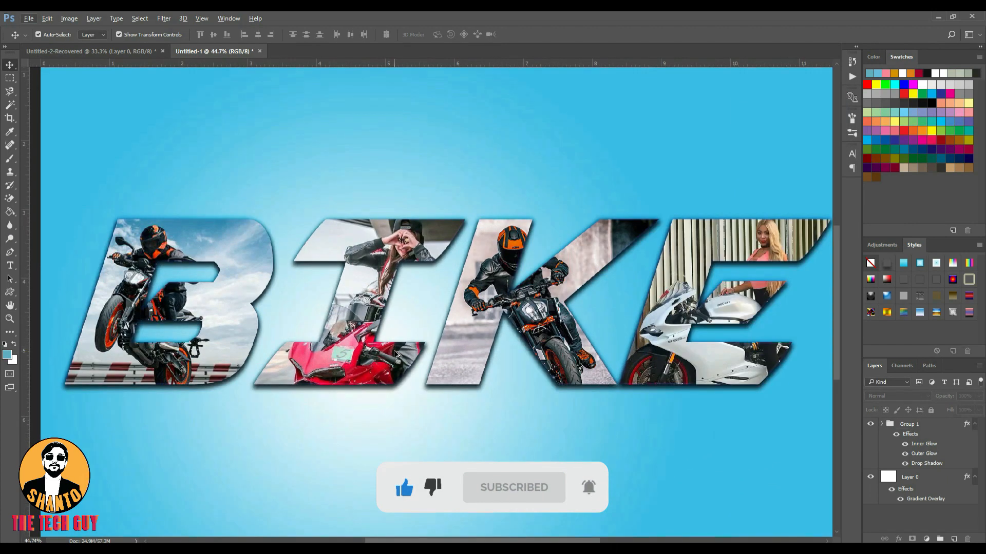
pyautogui.scroll(-2, 396, 353)
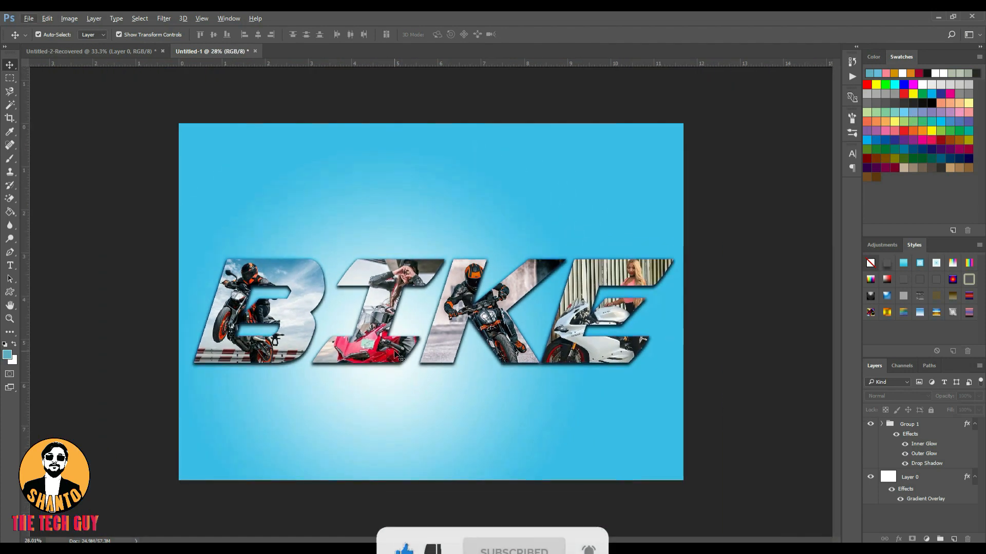